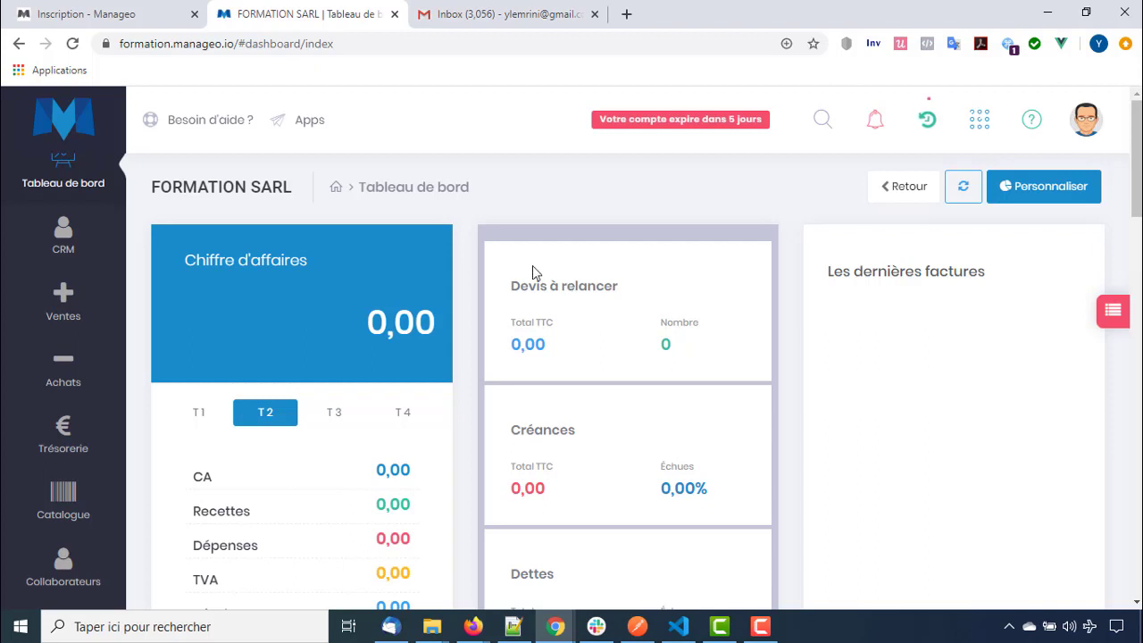
Go to Réglages and expand Gestion commerciale to reveal its subsections
{"action": "scroll", "coordinate": [94, 374], "scroll_direction": "down", "scroll_amount": 1}
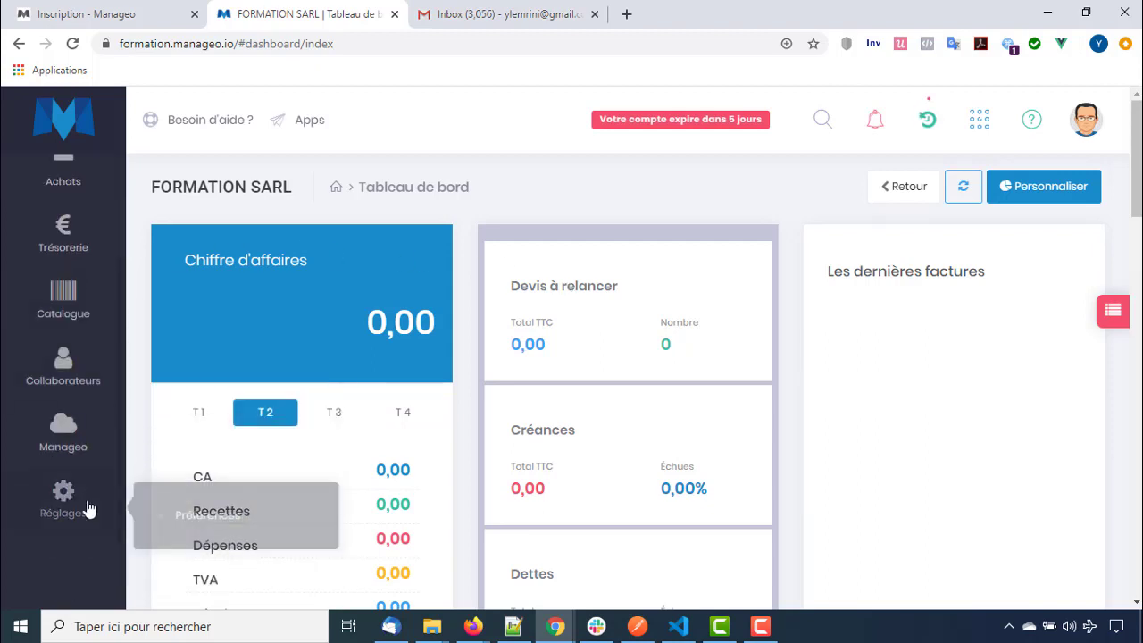
{"action": "left_click", "coordinate": [85, 509]}
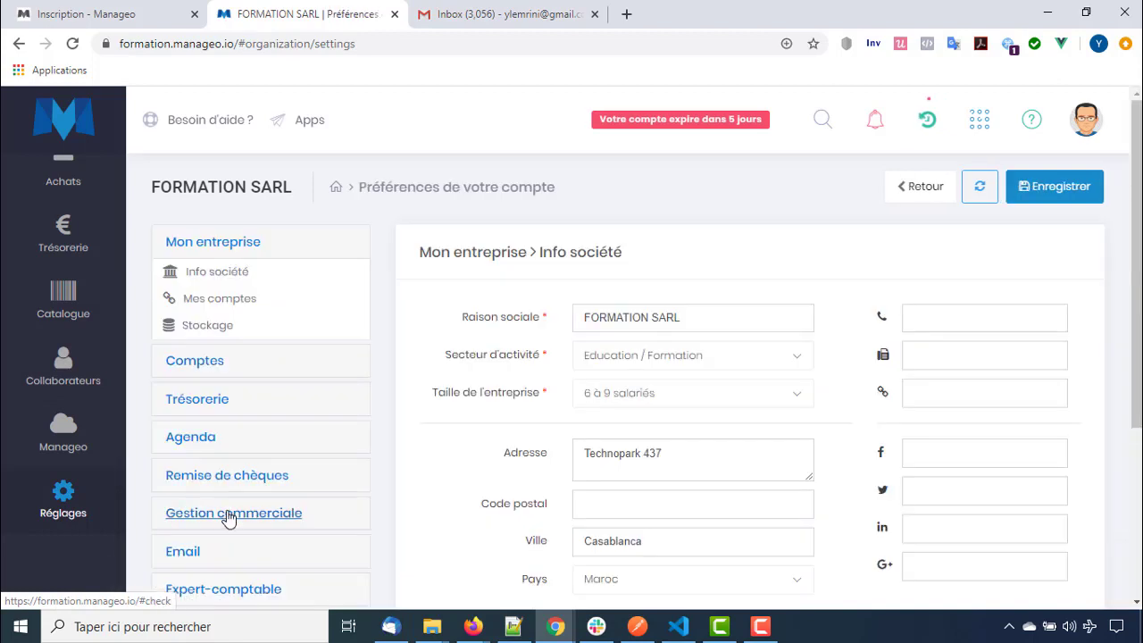
{"action": "left_click", "coordinate": [274, 515]}
{"action": "scroll", "coordinate": [327, 383], "scroll_direction": "down", "scroll_amount": 1}
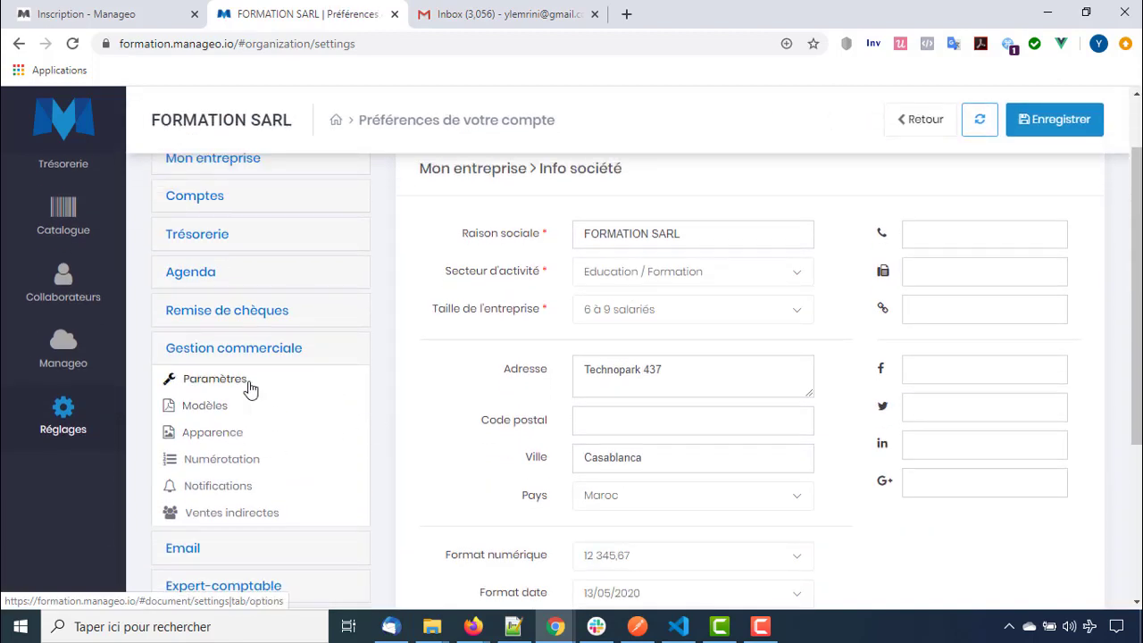
In Paramètres, change Validité des devis to 30 days
{"action": "left_click", "coordinate": [249, 384]}
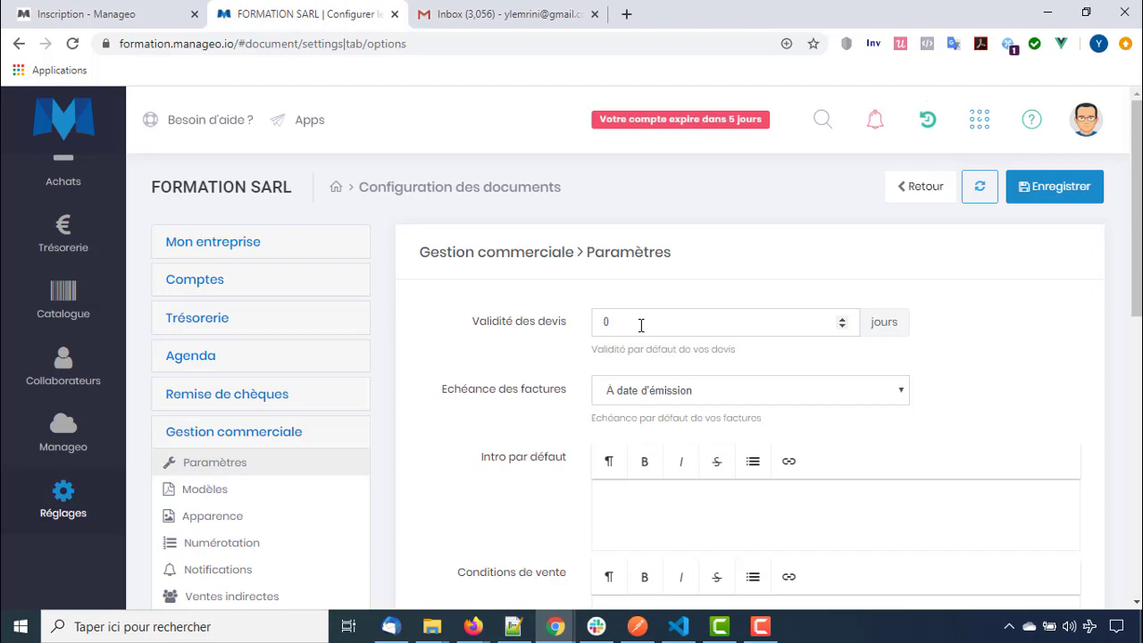
{"action": "left_click", "coordinate": [640, 325]}
{"action": "key", "text": "BackSpace"}
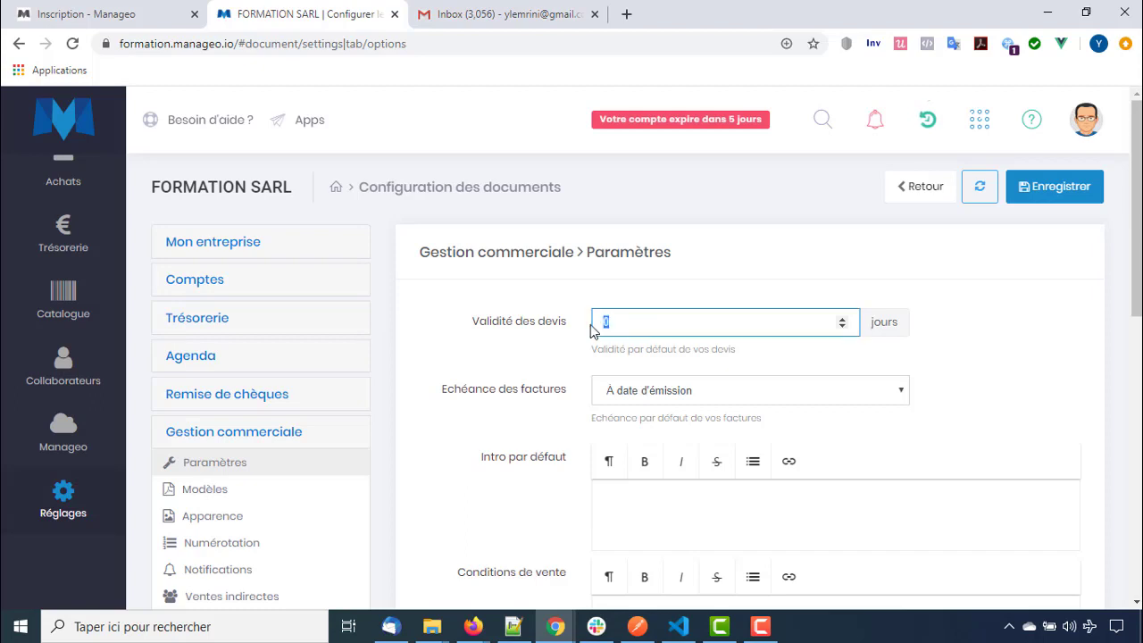
{"action": "type", "text": "30"}
{"action": "scroll", "coordinate": [535, 350], "scroll_direction": "down", "scroll_amount": 2}
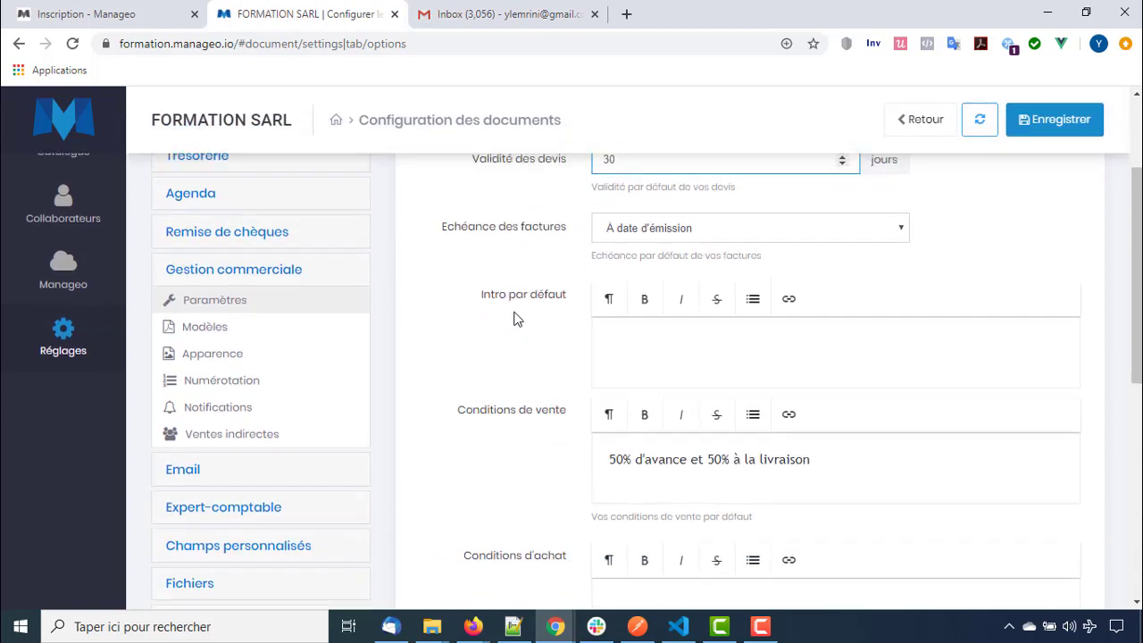
{"action": "scroll", "coordinate": [514, 326], "scroll_direction": "up", "scroll_amount": 1}
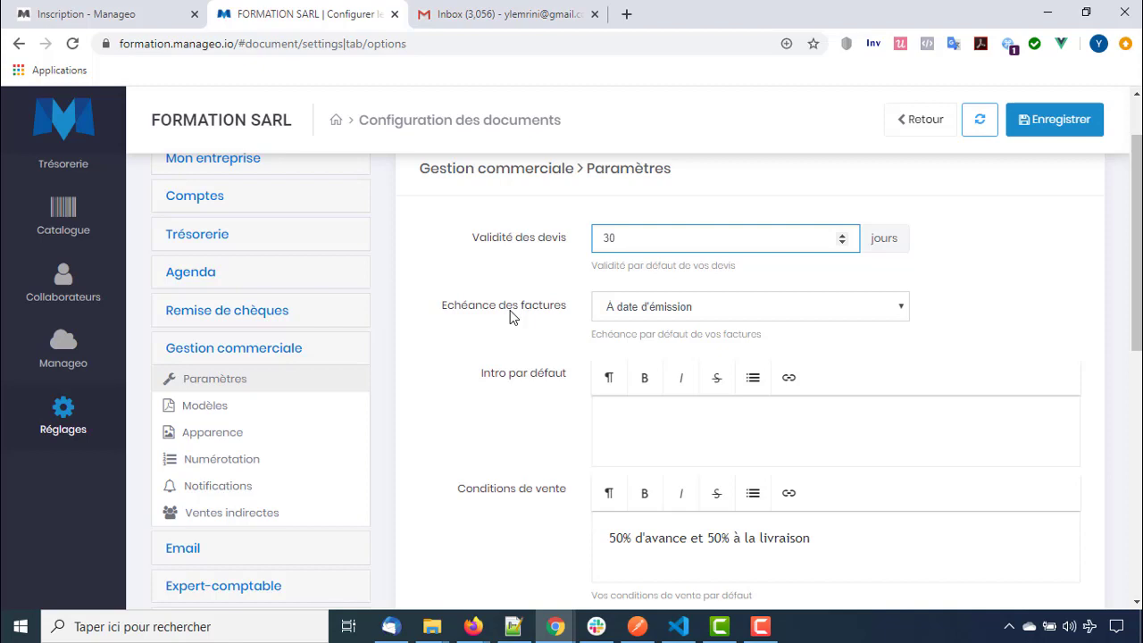
Choose 30 jours for Echéance des factures
{"action": "left_click", "coordinate": [637, 313]}
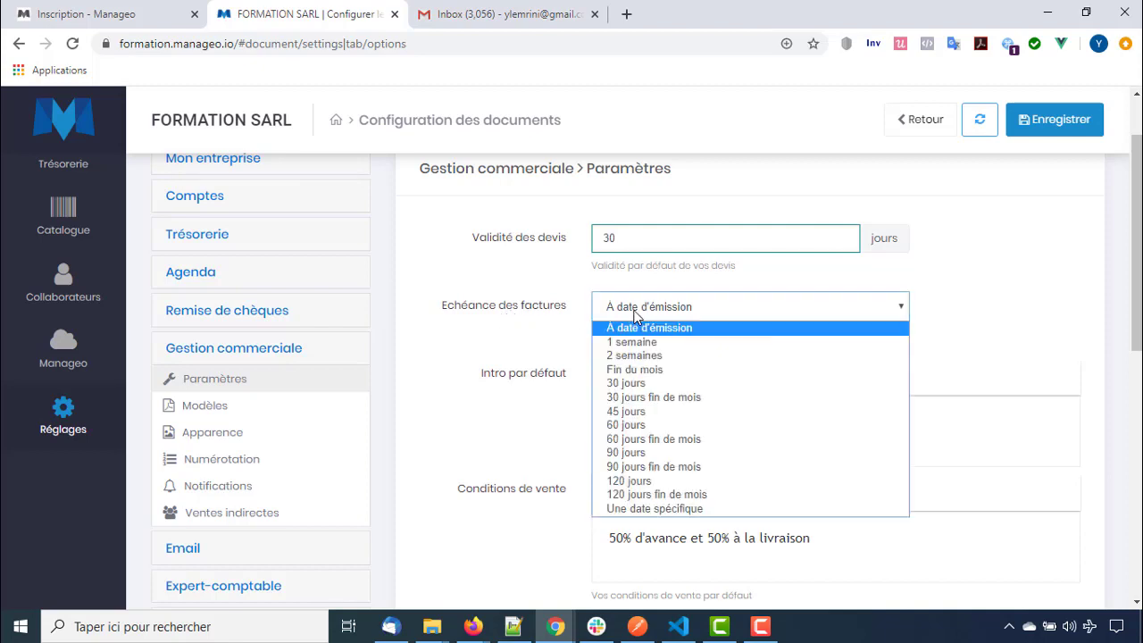
{"action": "left_click", "coordinate": [631, 387]}
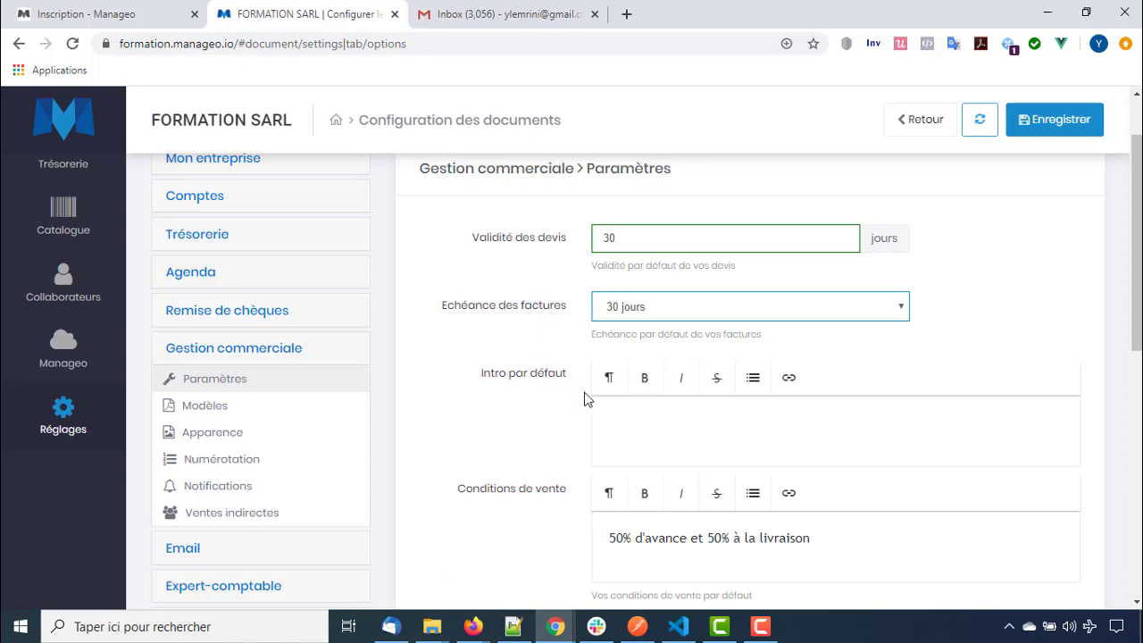
{"action": "left_click", "coordinate": [638, 408]}
Type 'A l'attention de M.le directeur.' as the default intro
{"action": "scroll", "coordinate": [638, 408], "scroll_direction": "down", "scroll_amount": 1}
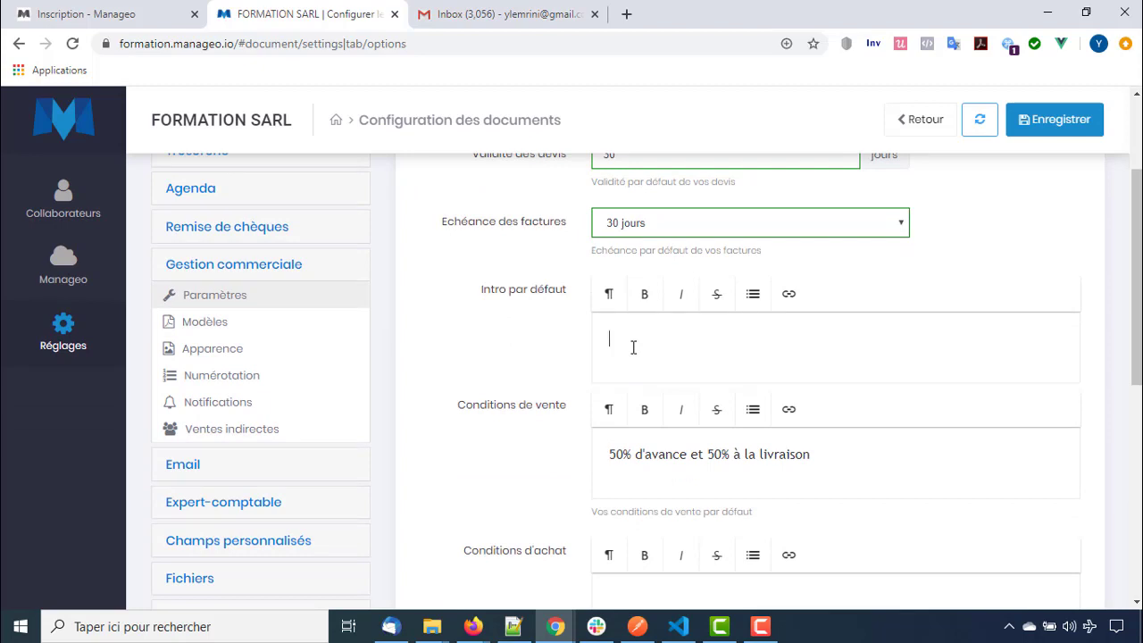
{"action": "type", "text": "A l'attention de M.le directeur."}
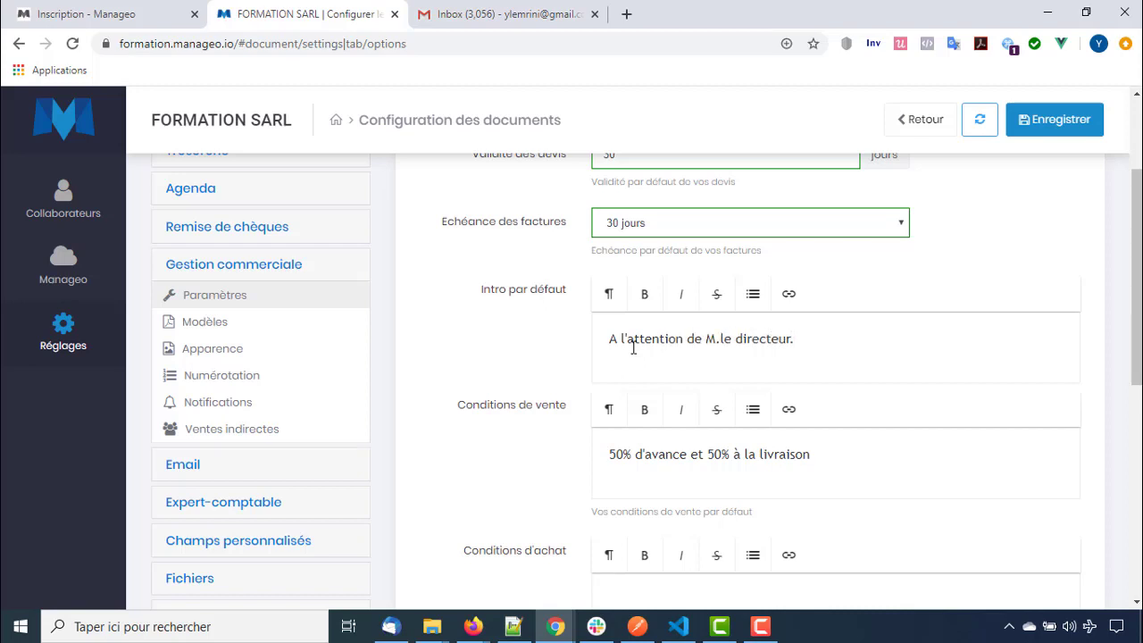
Look over the Conditions de vente text, leaving it unchanged
{"action": "scroll", "coordinate": [633, 349], "scroll_direction": "up", "scroll_amount": 3}
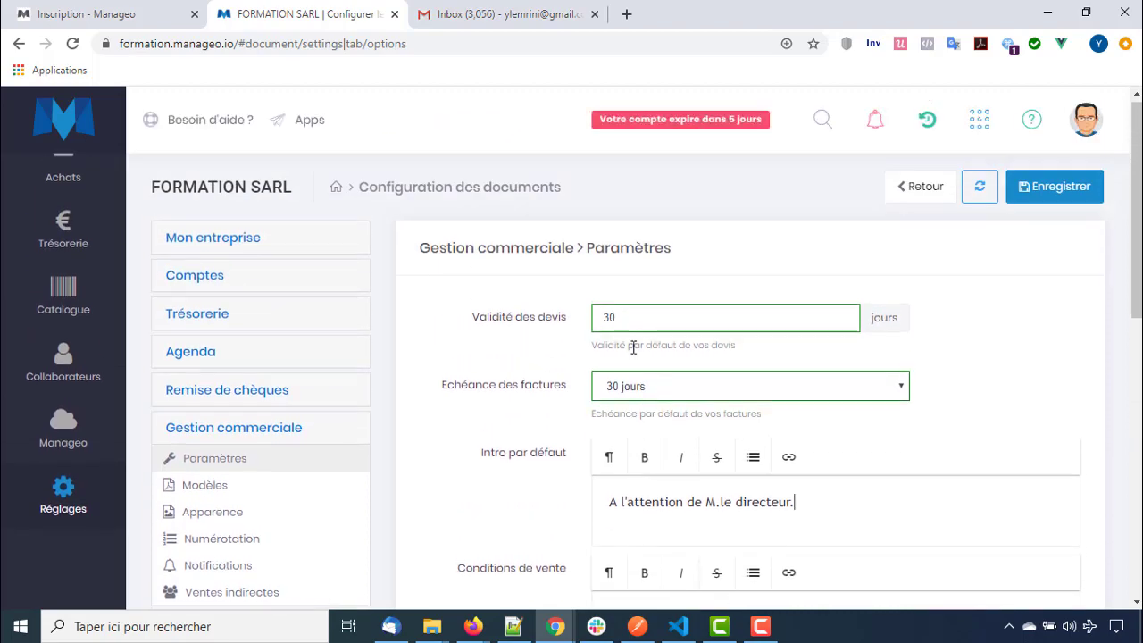
{"action": "scroll", "coordinate": [634, 351], "scroll_direction": "down", "scroll_amount": 2}
{"action": "scroll", "coordinate": [633, 353], "scroll_direction": "down", "scroll_amount": 1}
{"action": "left_click_drag", "start_coordinate": [633, 346], "coordinate": [790, 335]}
{"action": "left_click", "coordinate": [819, 347]}
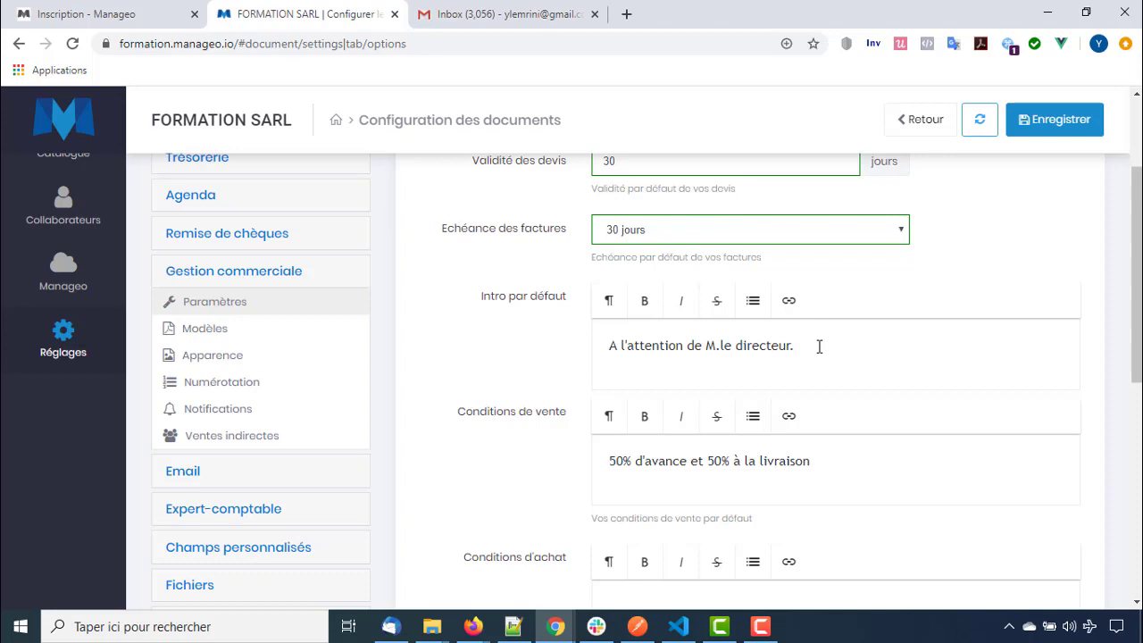
{"action": "scroll", "coordinate": [819, 347], "scroll_direction": "down", "scroll_amount": 2}
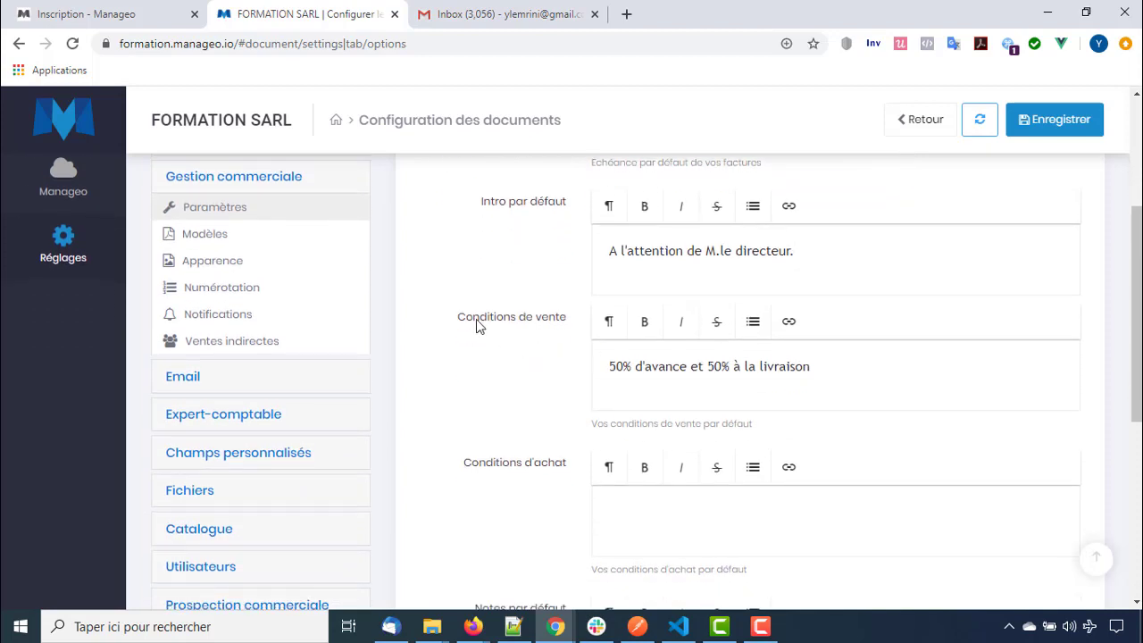
{"action": "left_click_drag", "start_coordinate": [473, 324], "coordinate": [561, 327]}
{"action": "left_click", "coordinate": [637, 369]}
{"action": "left_click_drag", "start_coordinate": [821, 369], "coordinate": [579, 367]}
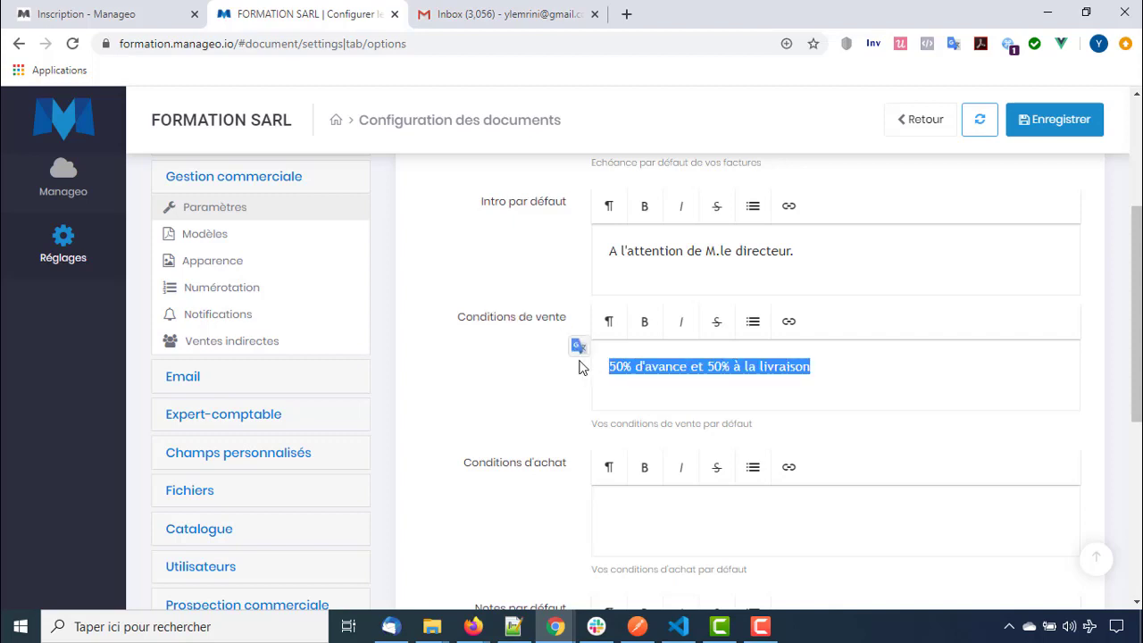
{"action": "left_click", "coordinate": [711, 391]}
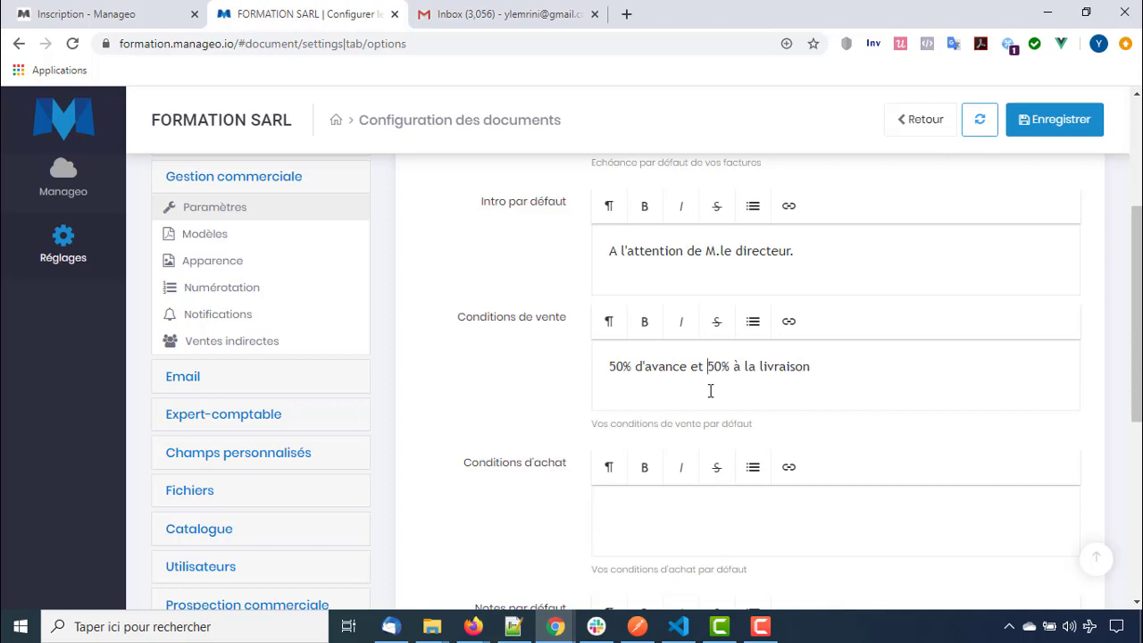
{"action": "scroll", "coordinate": [686, 363], "scroll_direction": "down", "scroll_amount": 2}
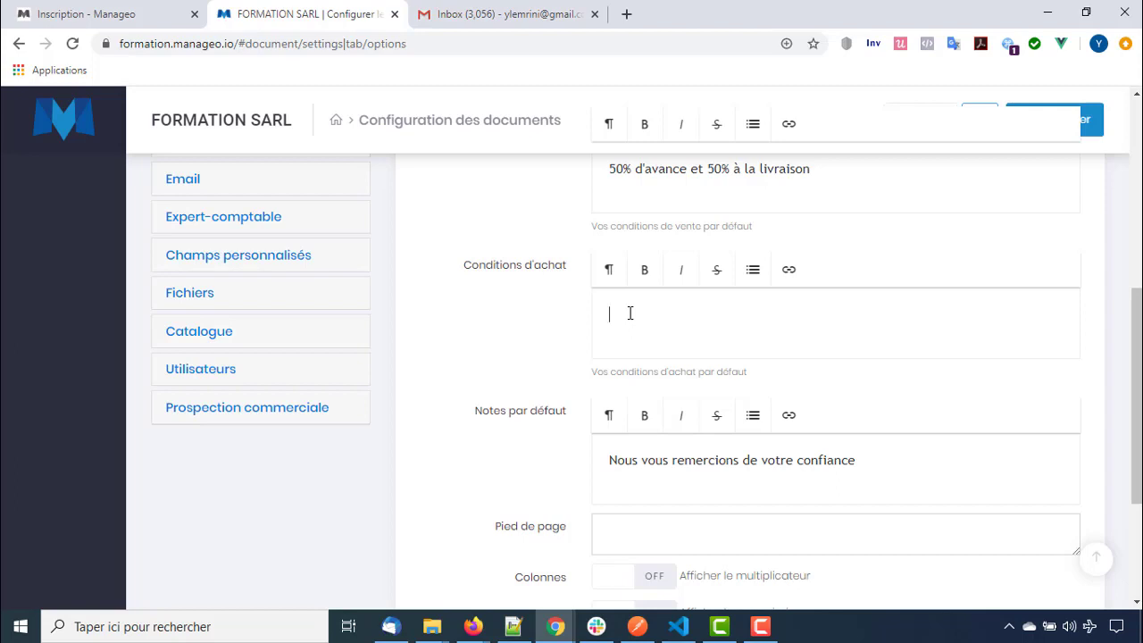
Enter 'Payable à réception de la marchandise' as the default purchase terms
{"action": "left_click", "coordinate": [629, 313]}
{"action": "type", "text": "Payable à réception de la"}
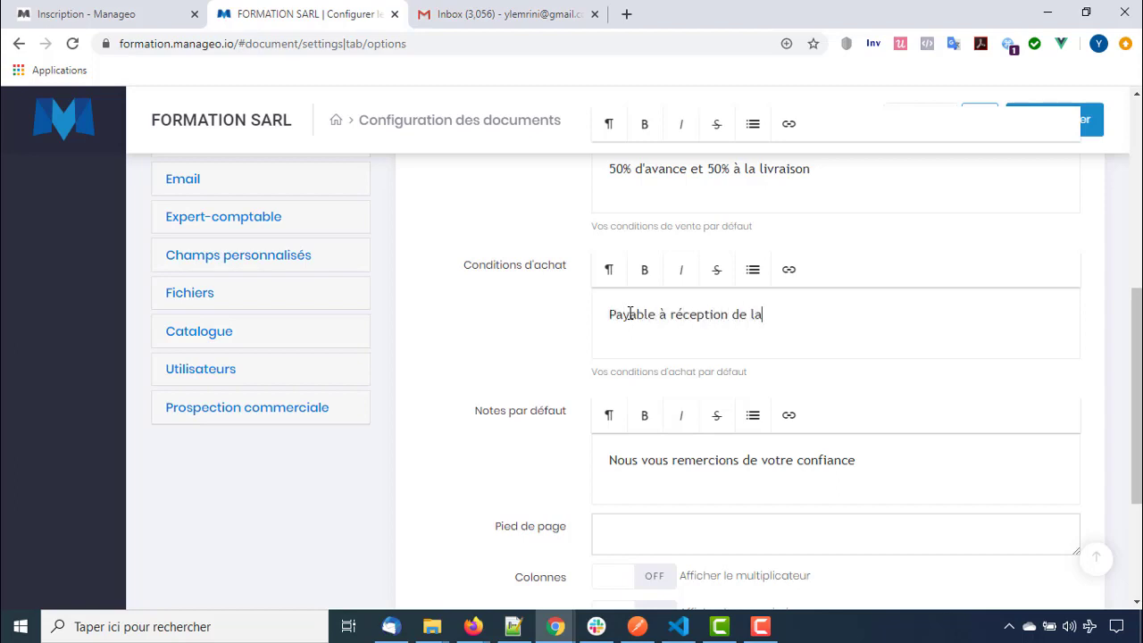
{"action": "type", "text": " marchandise"}
{"action": "scroll", "coordinate": [674, 416], "scroll_direction": "down", "scroll_amount": 1}
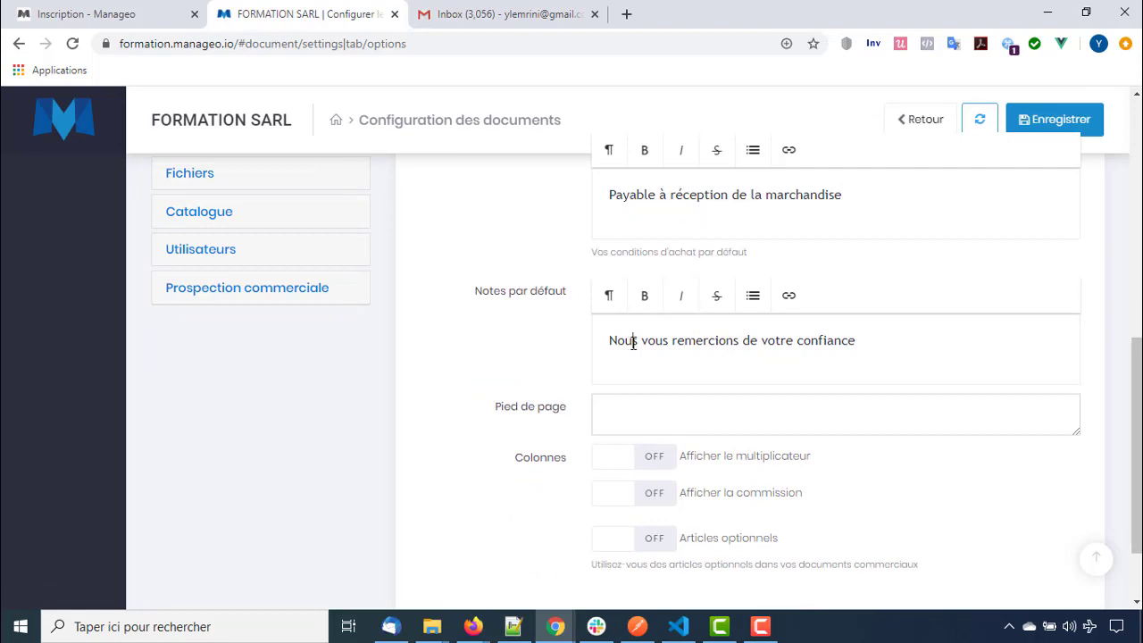
Add a period and a new line 'Visitez notre site internet' to the default notes
{"action": "left_click", "coordinate": [888, 334]}
{"action": "type", "text": "."}
{"action": "key", "text": "Return"}
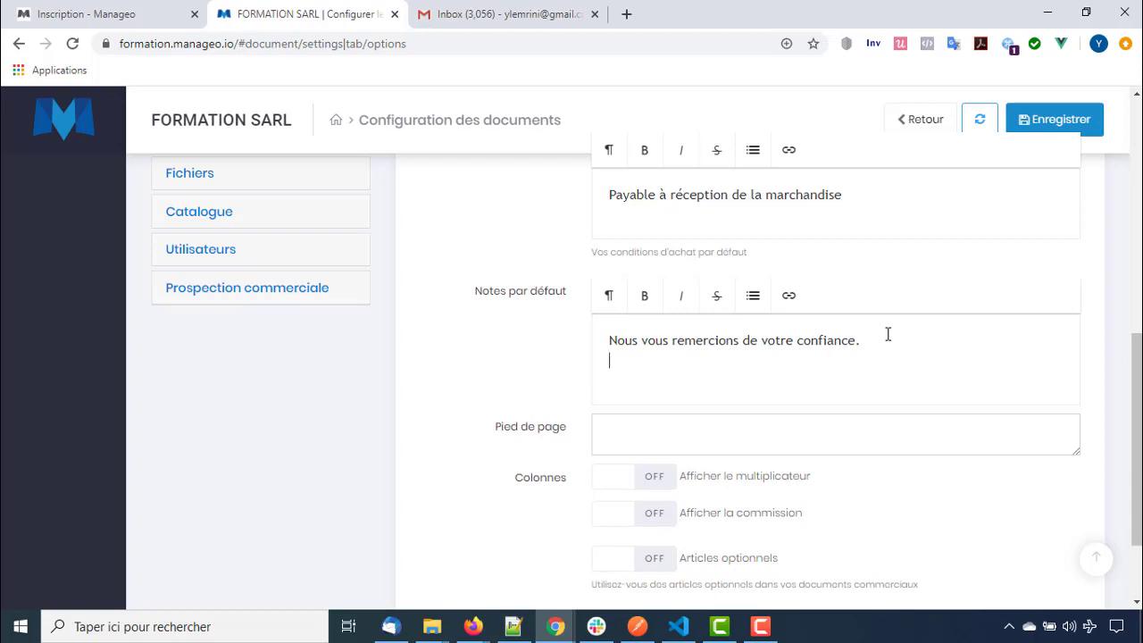
{"action": "type", "text": "Co"}
{"action": "key", "text": "BackSpace"}
{"action": "key", "text": "BackSpace"}
{"action": "type", "text": "Visitez v"}
{"action": "key", "text": "BackSpace"}
{"action": "type", "text": "notre site "}
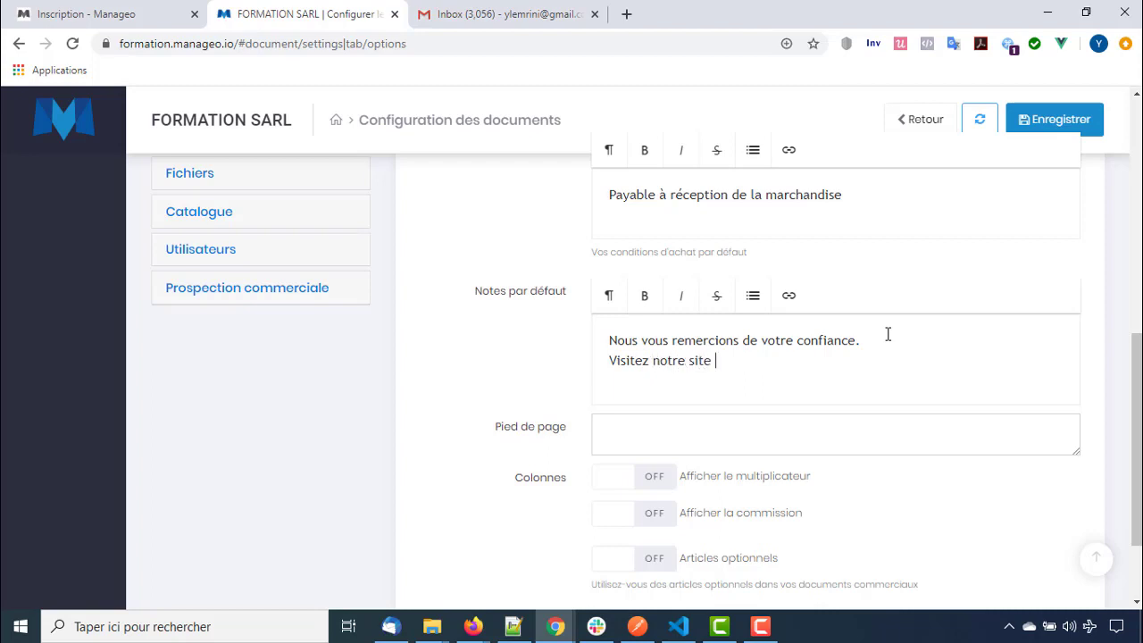
{"action": "type", "text": "internet"}
{"action": "scroll", "coordinate": [669, 371], "scroll_direction": "down", "scroll_amount": 1}
{"action": "left_click", "coordinate": [669, 371]}
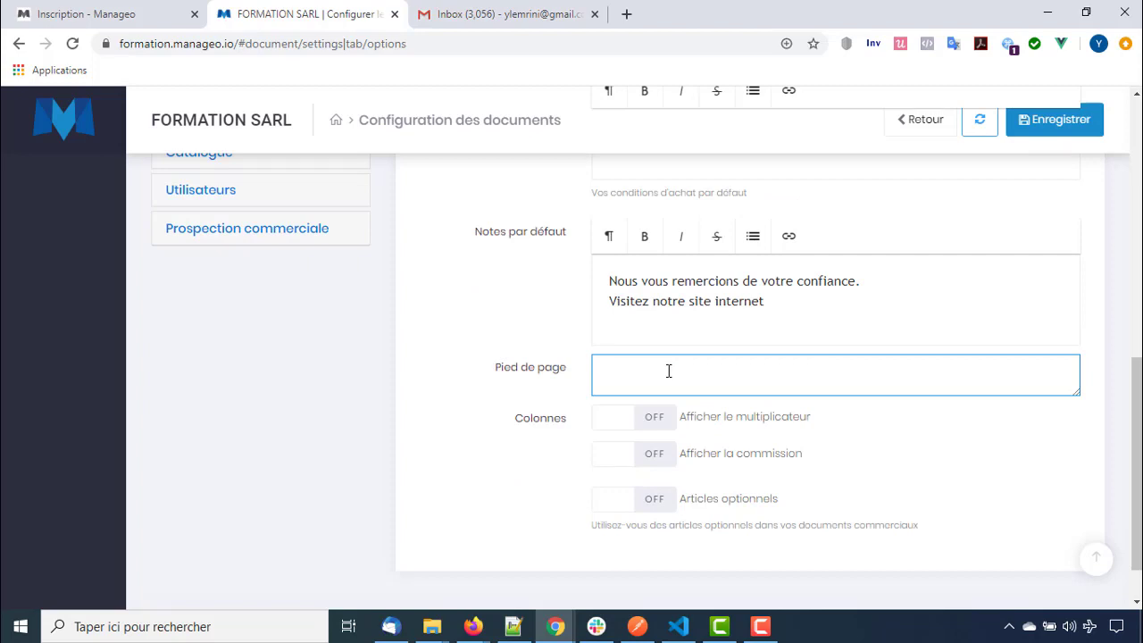
Write a three-line footer: FORMATION SARL, the company address, and the ICE and phone numbers
{"action": "left_click_drag", "start_coordinate": [152, 120], "coordinate": [299, 125]}
{"action": "left_click", "coordinate": [630, 380]}
{"action": "key", "text": "BackSpace"}
{"action": "key", "text": "Return"}
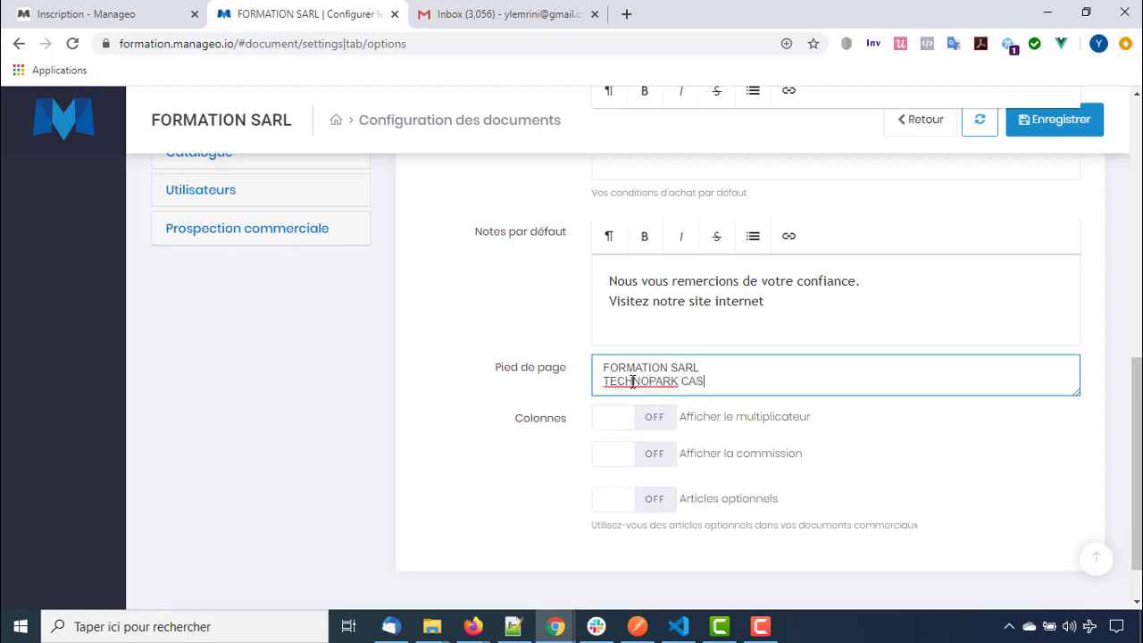
{"action": "key", "text": "Return"}
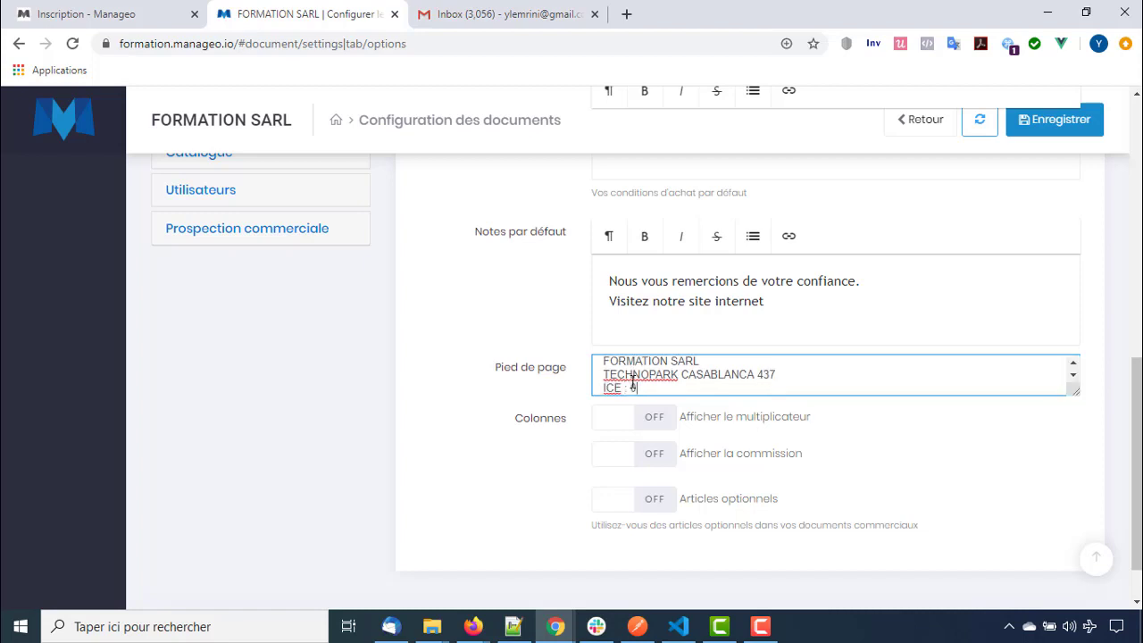
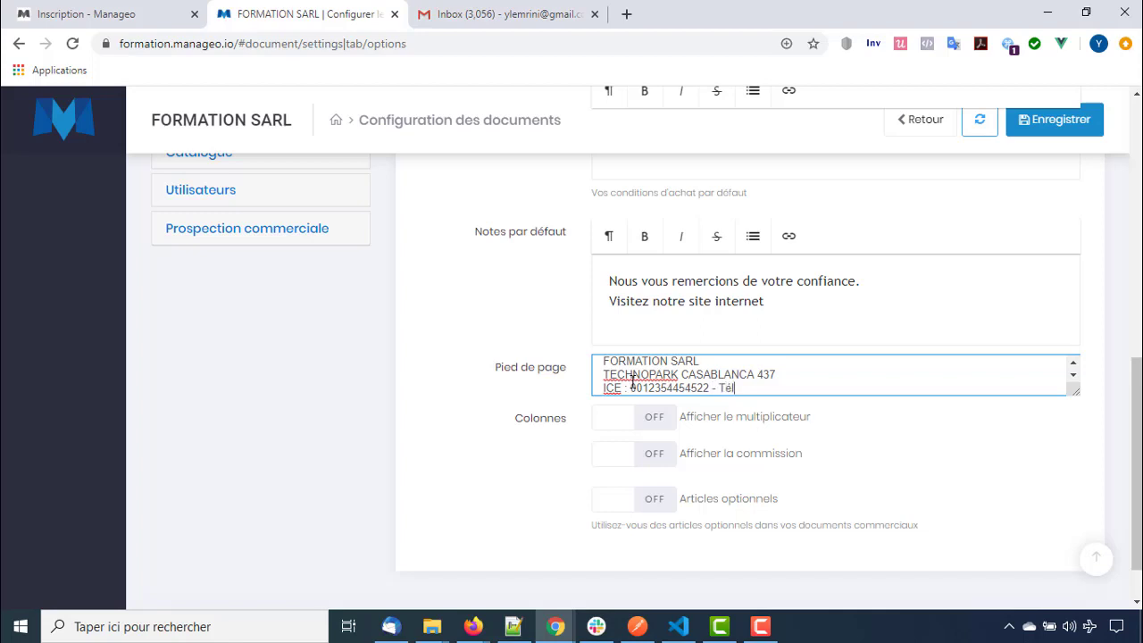
{"action": "left_click", "coordinate": [688, 432]}
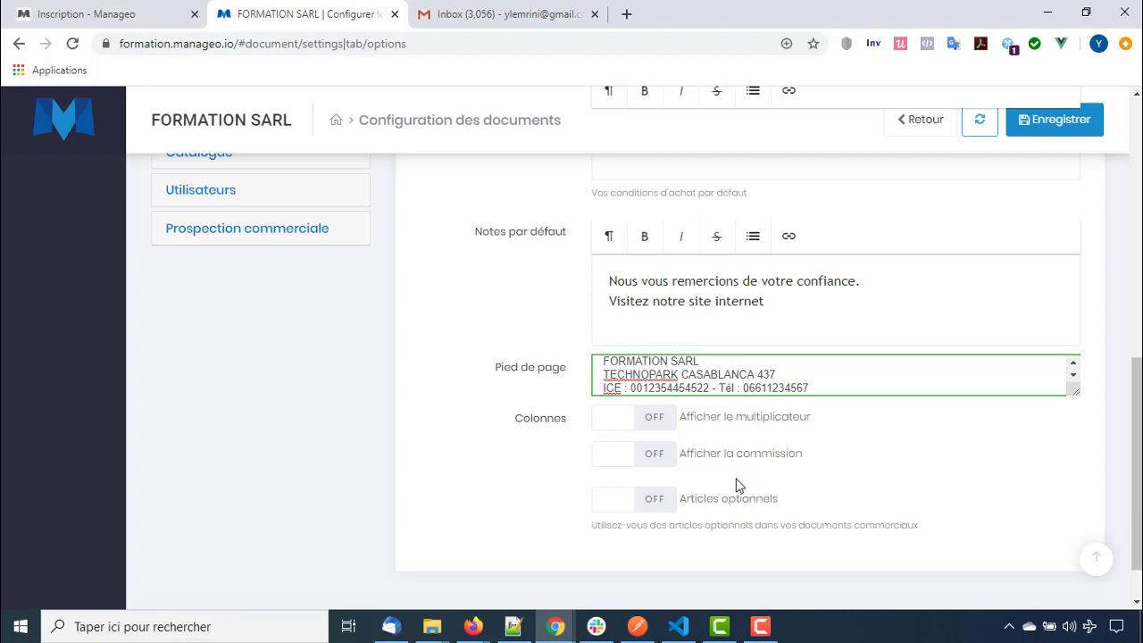
Leave Articles optionnels switched off and save the Gestion commerciale settings
{"action": "left_click", "coordinate": [665, 509]}
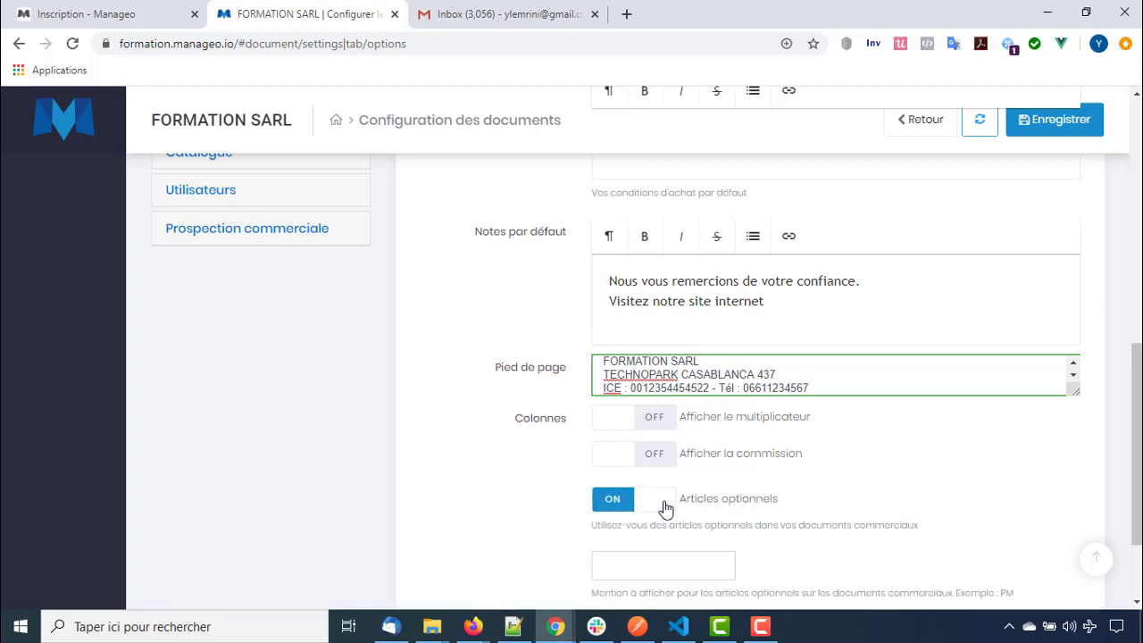
{"action": "scroll", "coordinate": [665, 508], "scroll_direction": "down", "scroll_amount": 2}
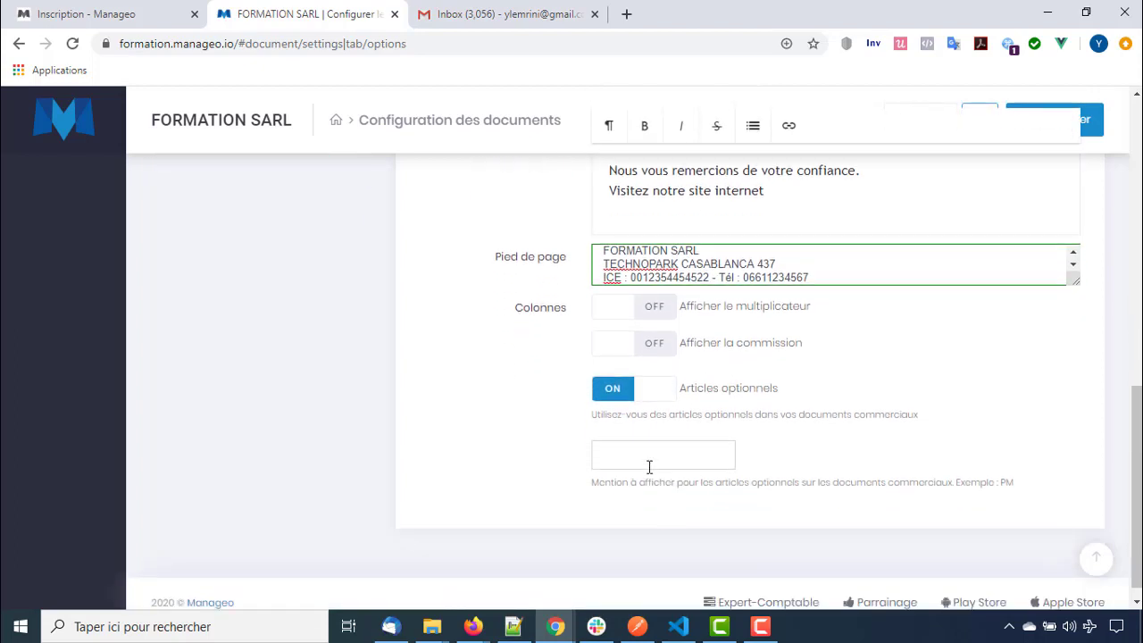
{"action": "left_click", "coordinate": [649, 466]}
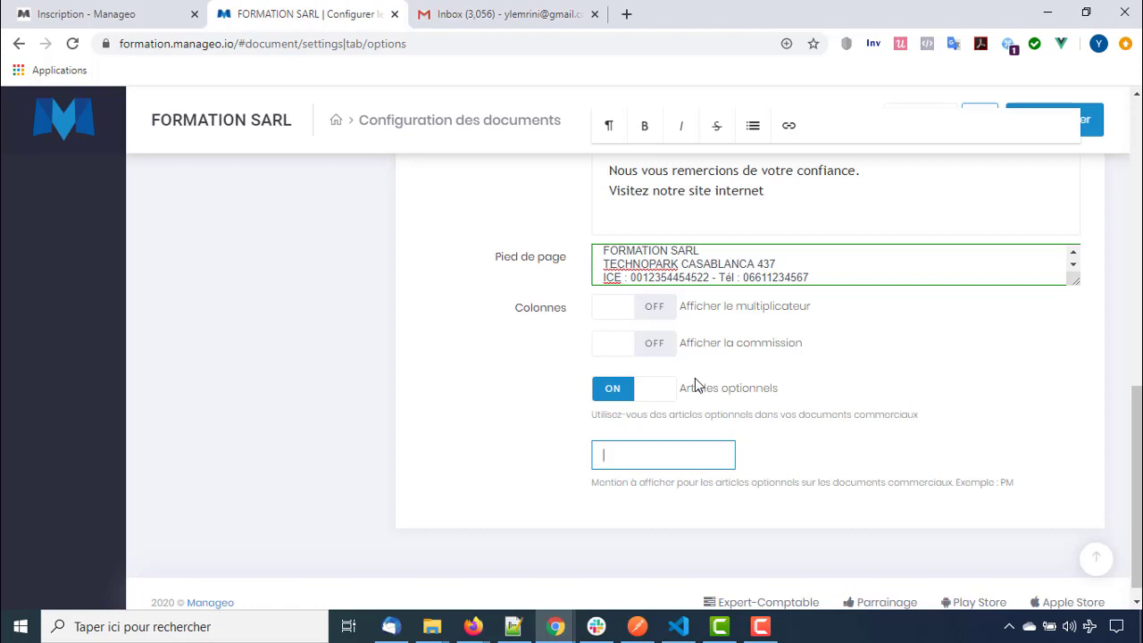
{"action": "scroll", "coordinate": [695, 377], "scroll_direction": "up", "scroll_amount": 3}
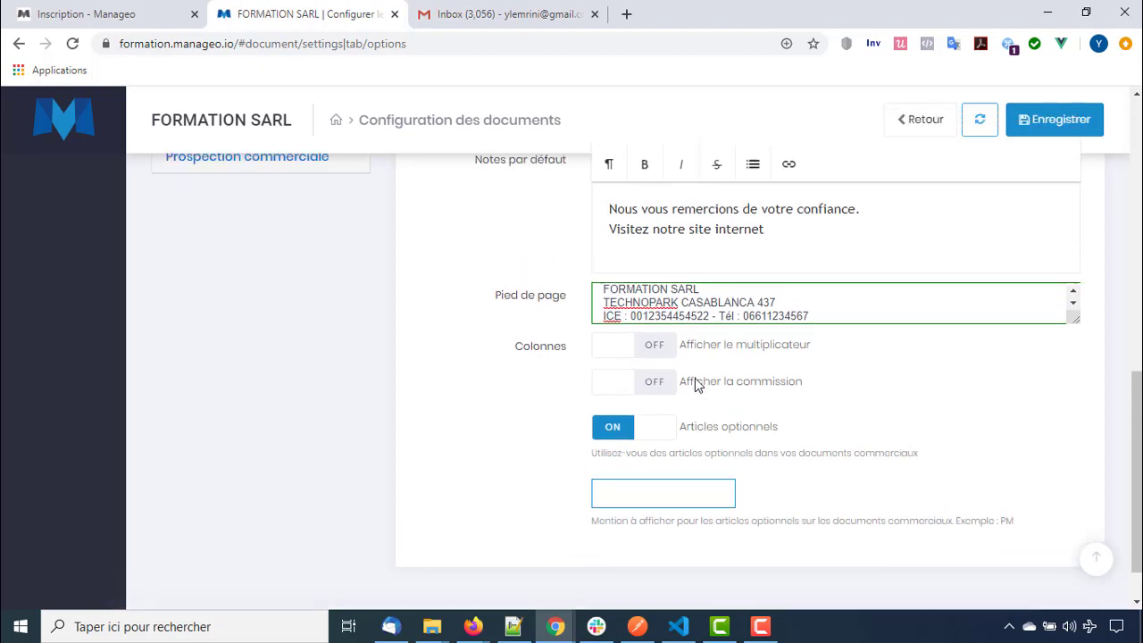
{"action": "left_click", "coordinate": [613, 566]}
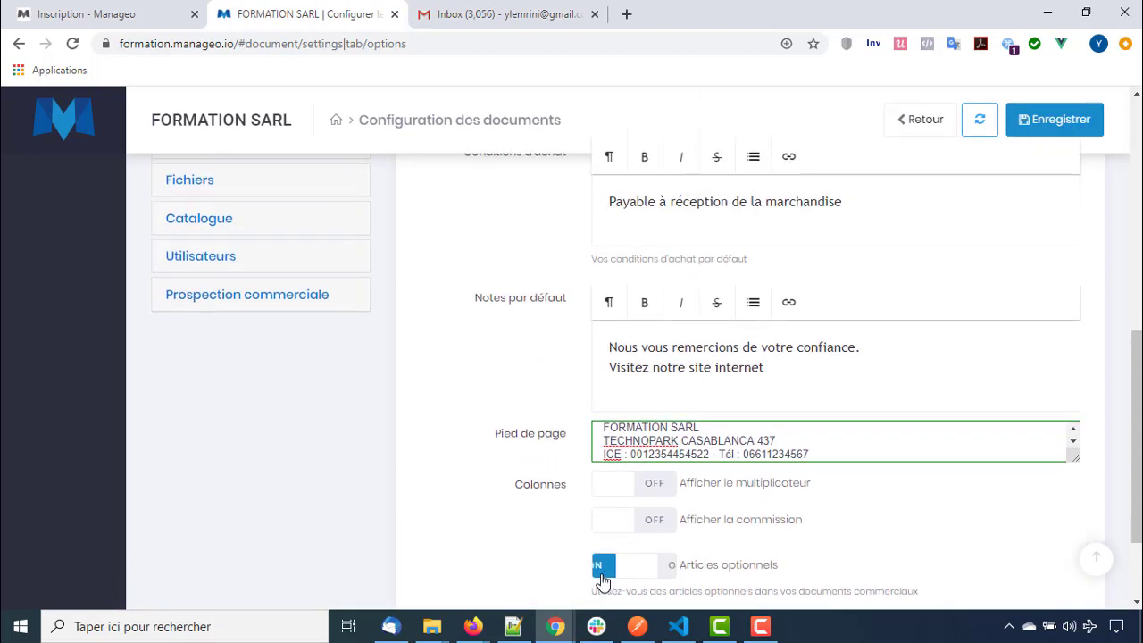
{"action": "scroll", "coordinate": [906, 326], "scroll_direction": "up", "scroll_amount": 10}
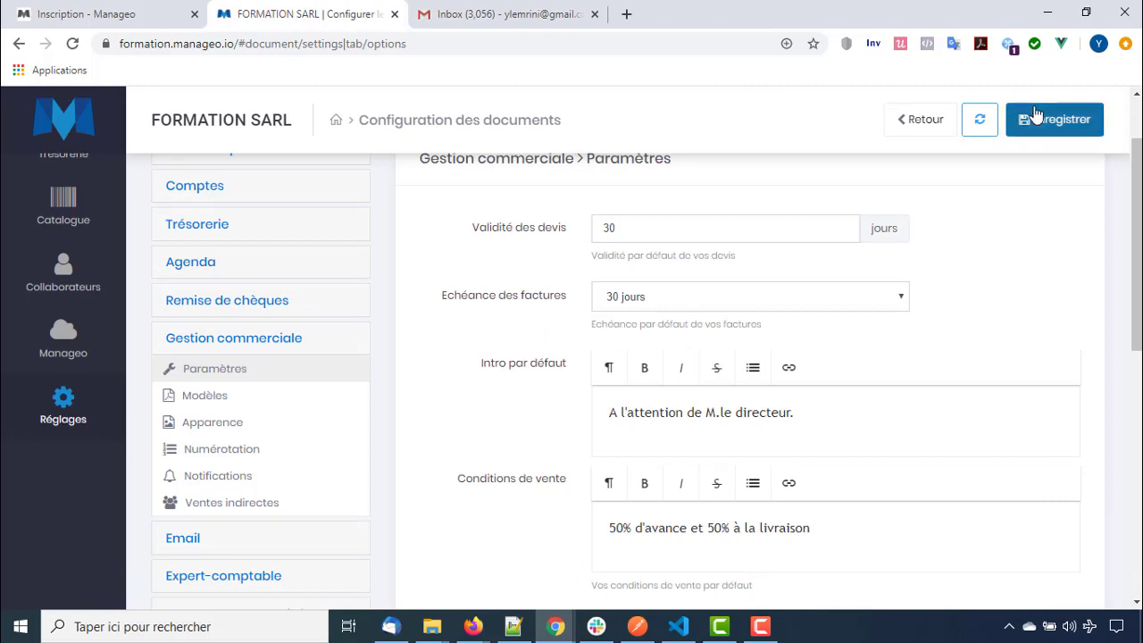
{"action": "left_click", "coordinate": [1036, 113]}
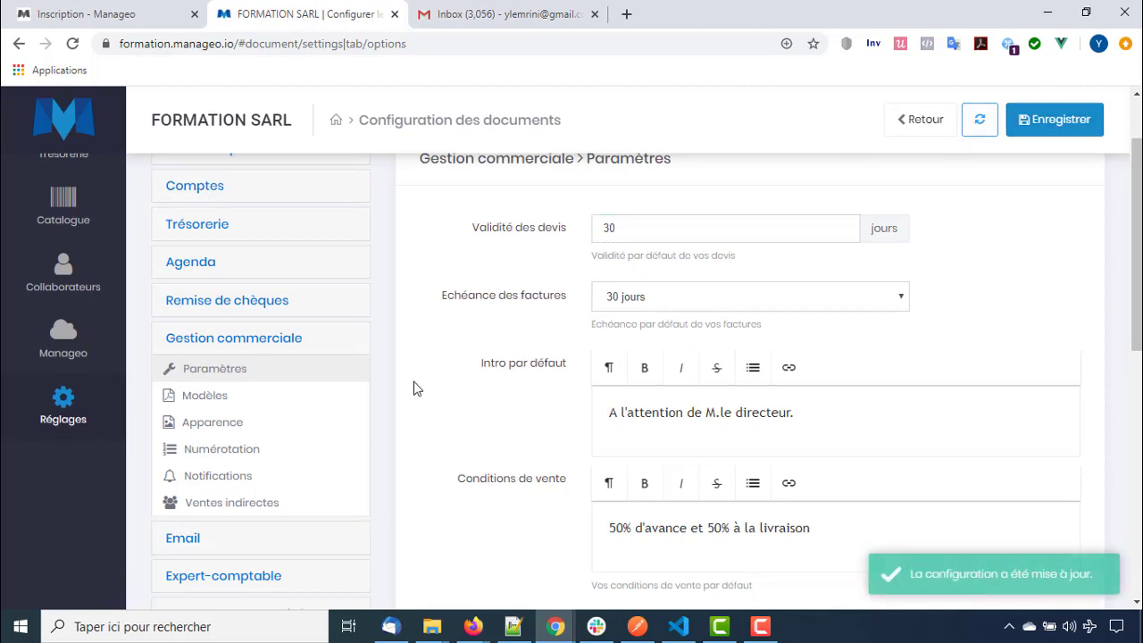
Browse the simple and advanced invoice templates on the Modèles page
{"action": "left_click", "coordinate": [210, 396]}
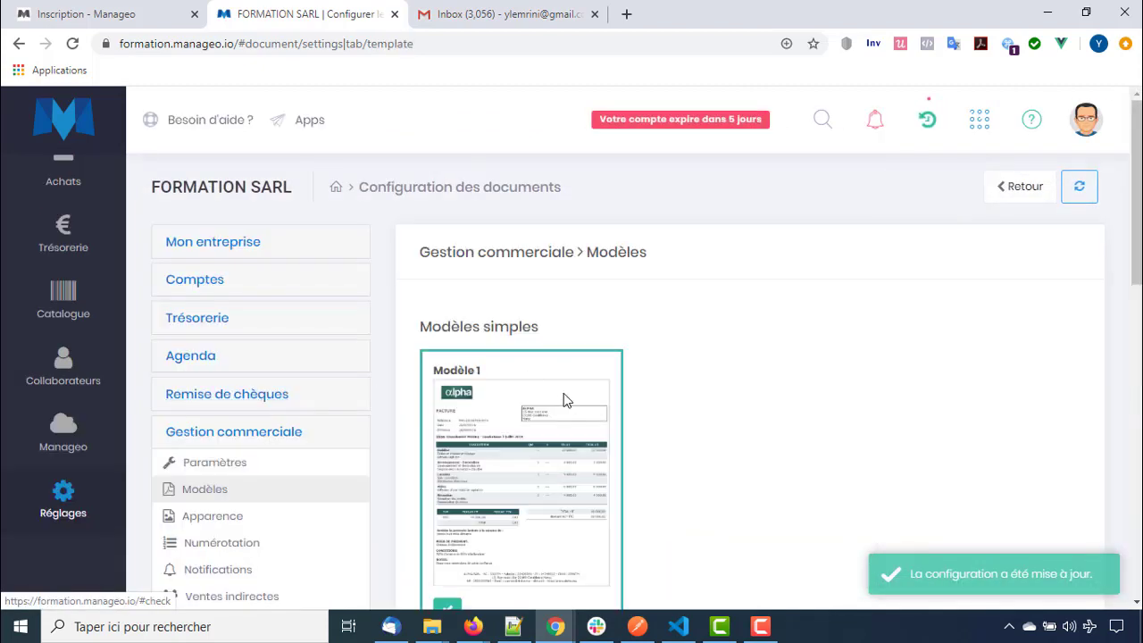
{"action": "scroll", "coordinate": [565, 299], "scroll_direction": "down", "scroll_amount": 12}
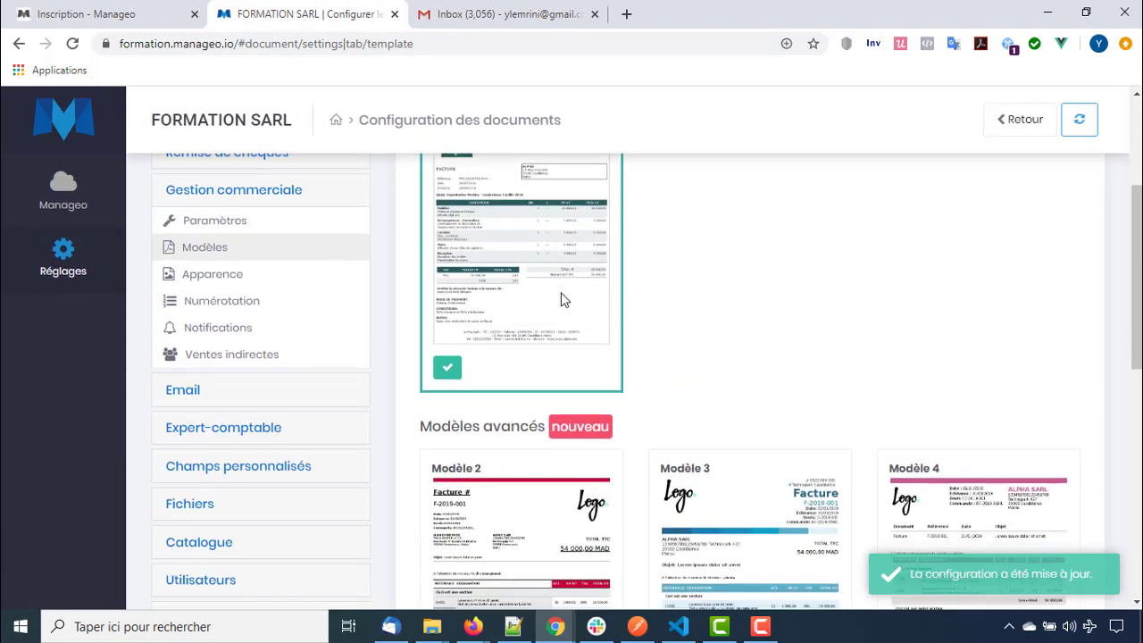
{"action": "scroll", "coordinate": [561, 294], "scroll_direction": "up", "scroll_amount": 12}
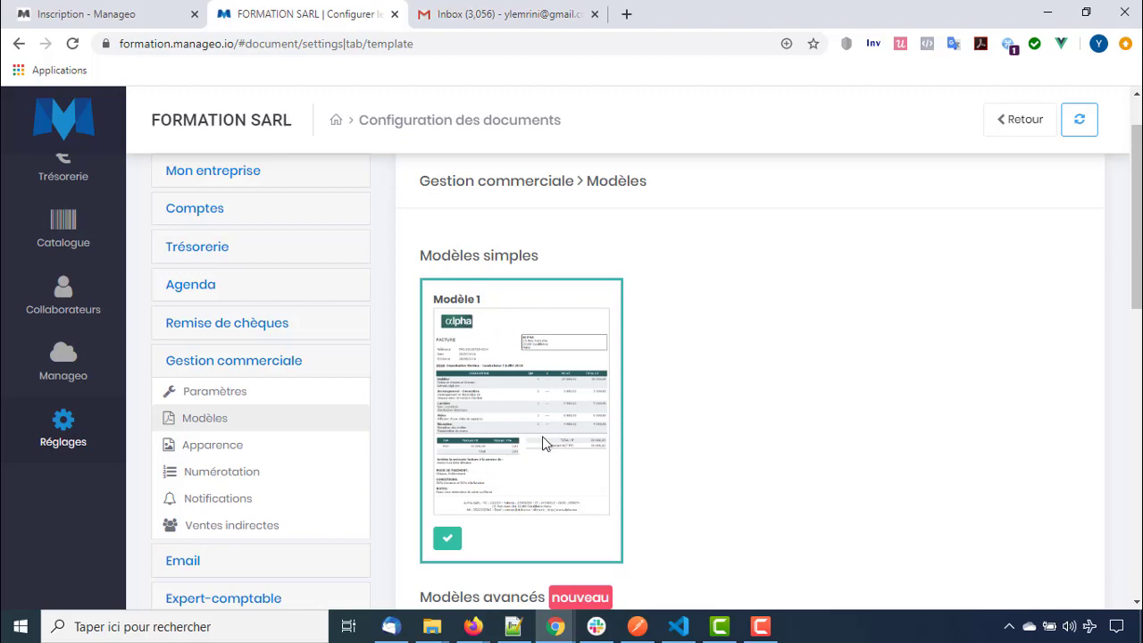
{"action": "scroll", "coordinate": [547, 444], "scroll_direction": "down", "scroll_amount": 5}
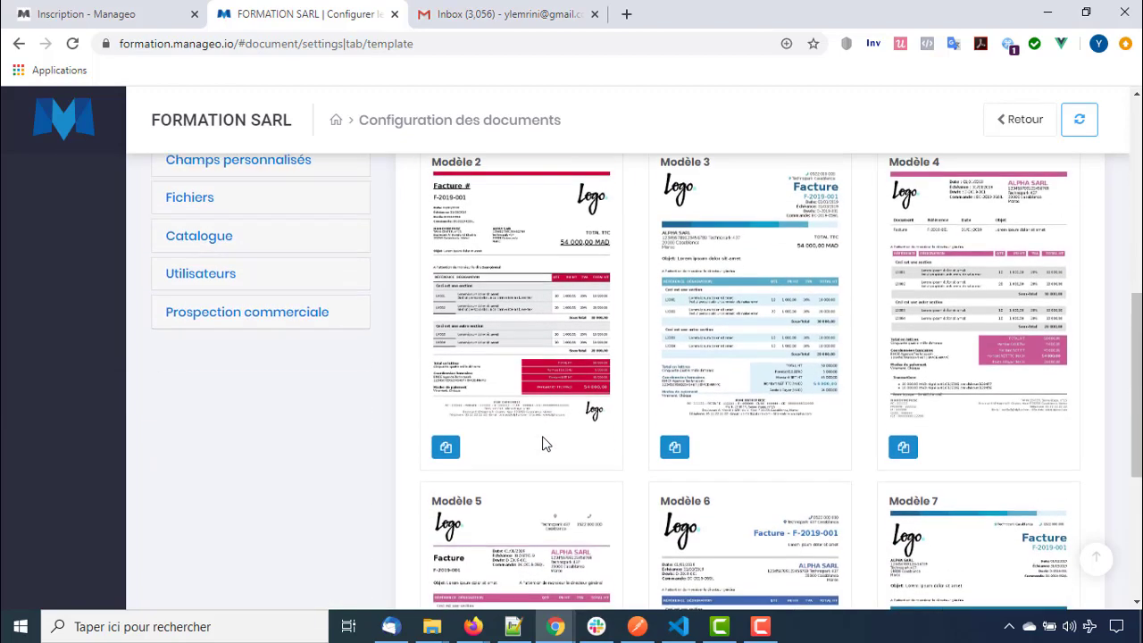
{"action": "scroll", "coordinate": [546, 444], "scroll_direction": "up", "scroll_amount": 1}
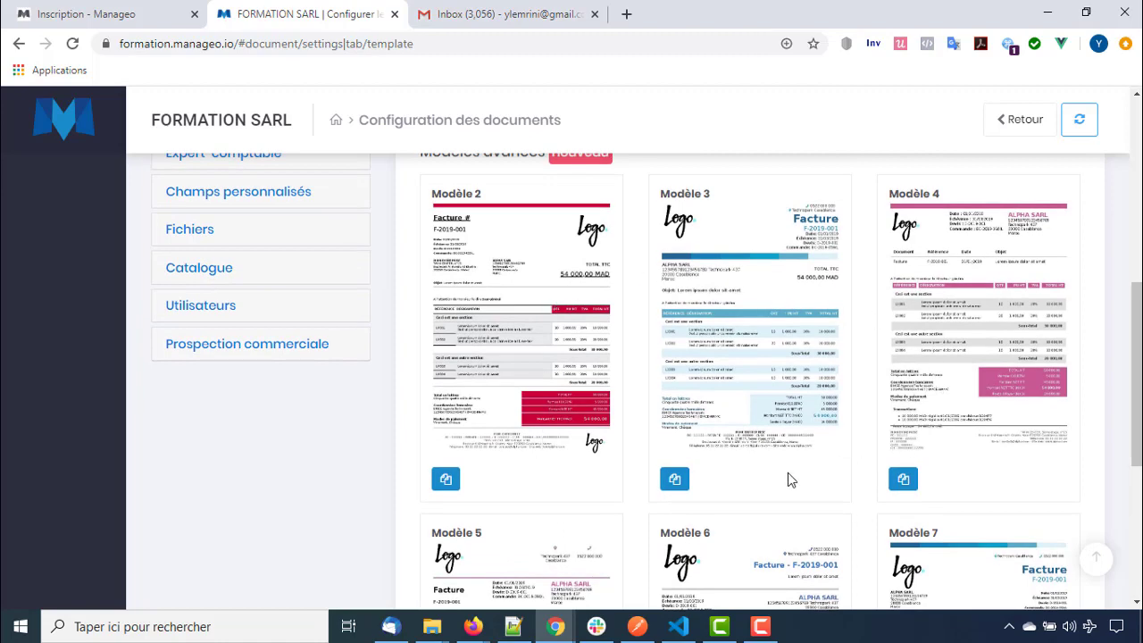
{"action": "scroll", "coordinate": [788, 473], "scroll_direction": "down", "scroll_amount": 3}
{"action": "scroll", "coordinate": [787, 472], "scroll_direction": "up", "scroll_amount": 4}
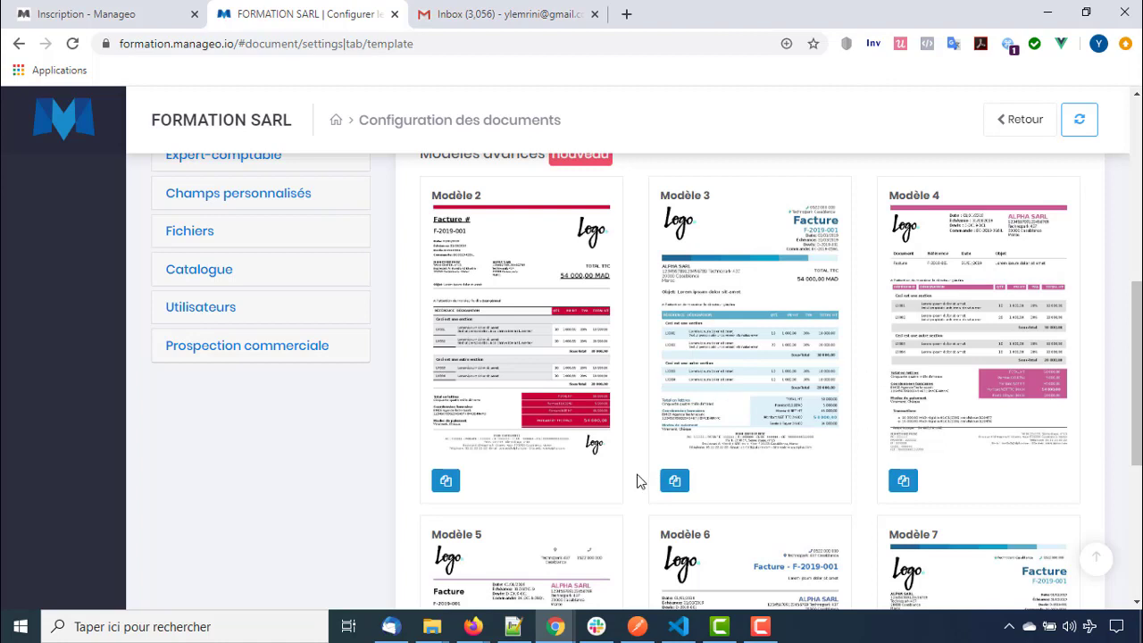
{"action": "scroll", "coordinate": [637, 481], "scroll_direction": "up", "scroll_amount": 6}
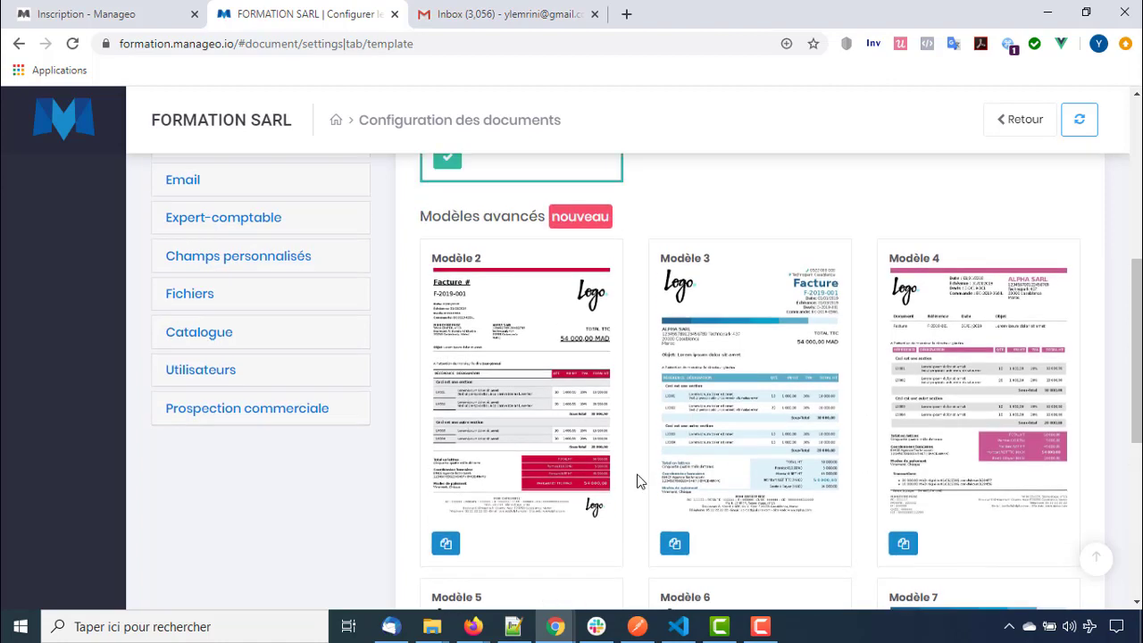
{"action": "scroll", "coordinate": [637, 481], "scroll_direction": "down", "scroll_amount": 5}
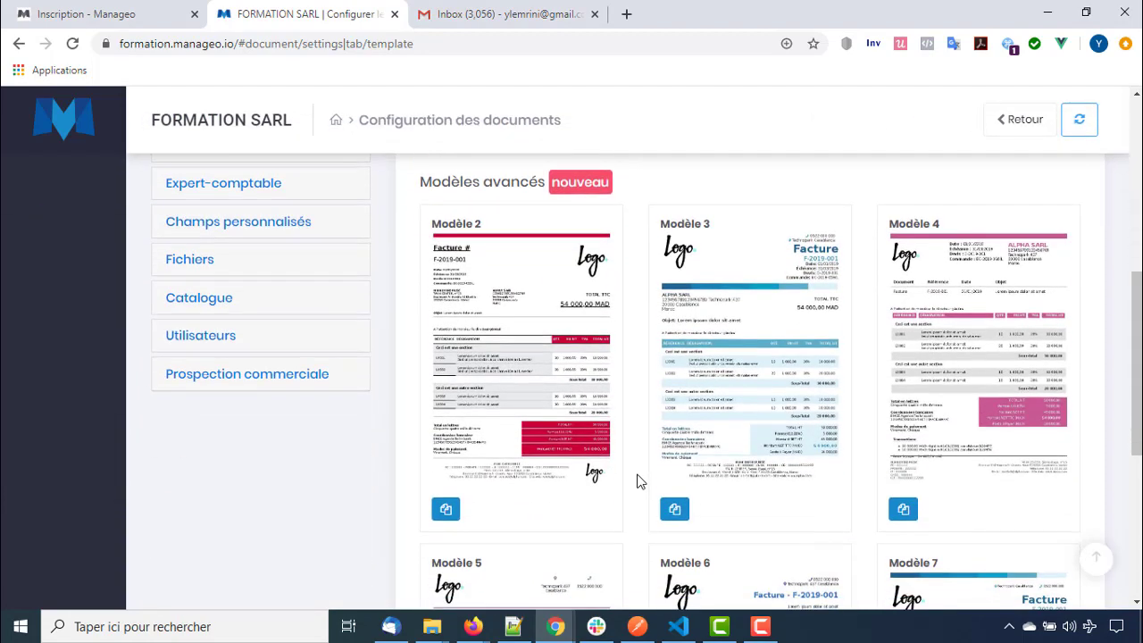
{"action": "scroll", "coordinate": [461, 398], "scroll_direction": "up", "scroll_amount": 5}
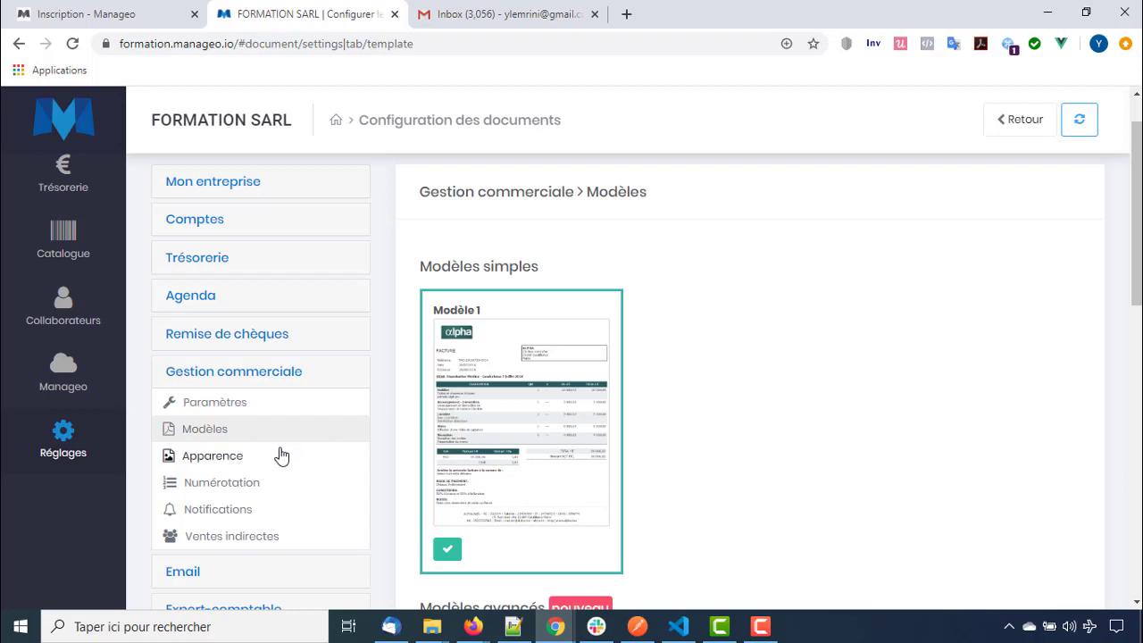
{"action": "left_click", "coordinate": [276, 459]}
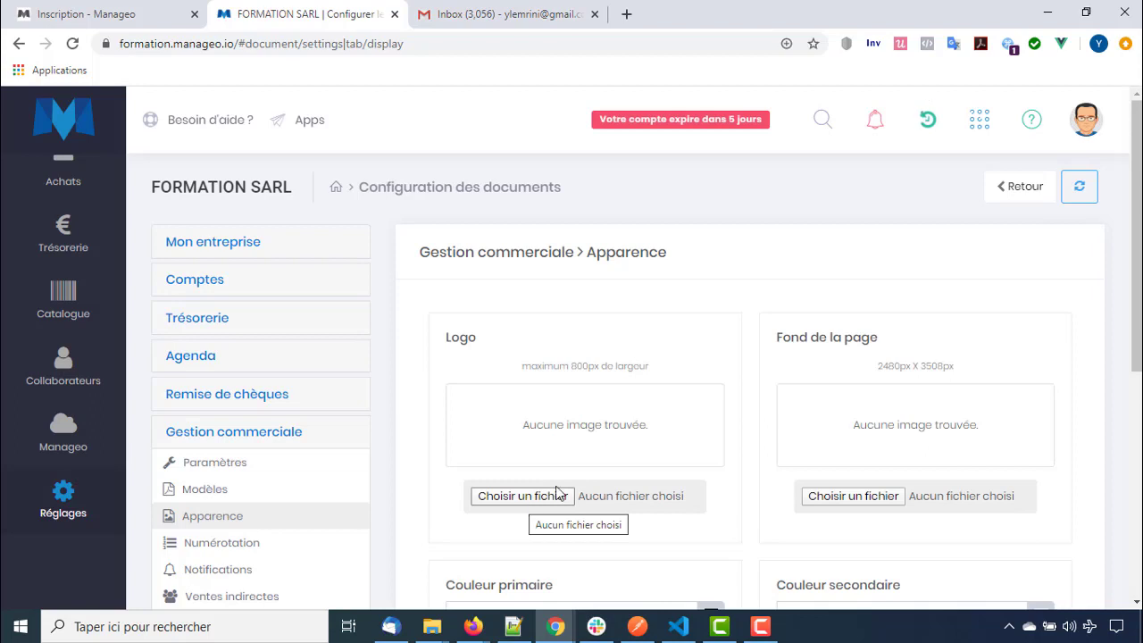
Upload flooop.png as the document logo
{"action": "scroll", "coordinate": [556, 503], "scroll_direction": "down", "scroll_amount": 2}
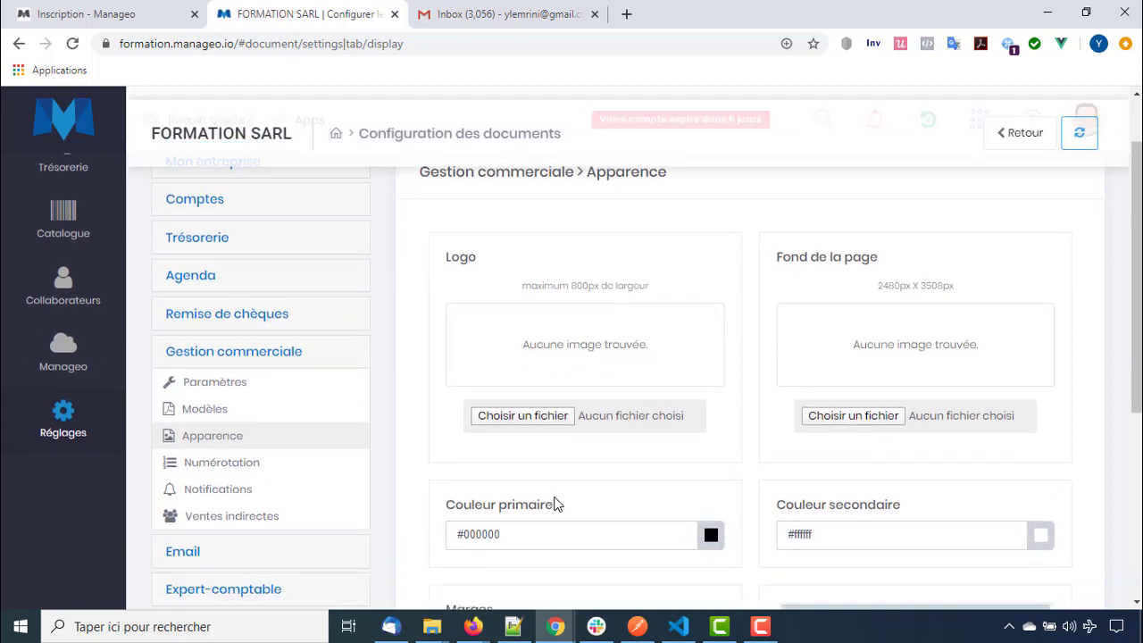
{"action": "scroll", "coordinate": [810, 392], "scroll_direction": "up", "scroll_amount": 2}
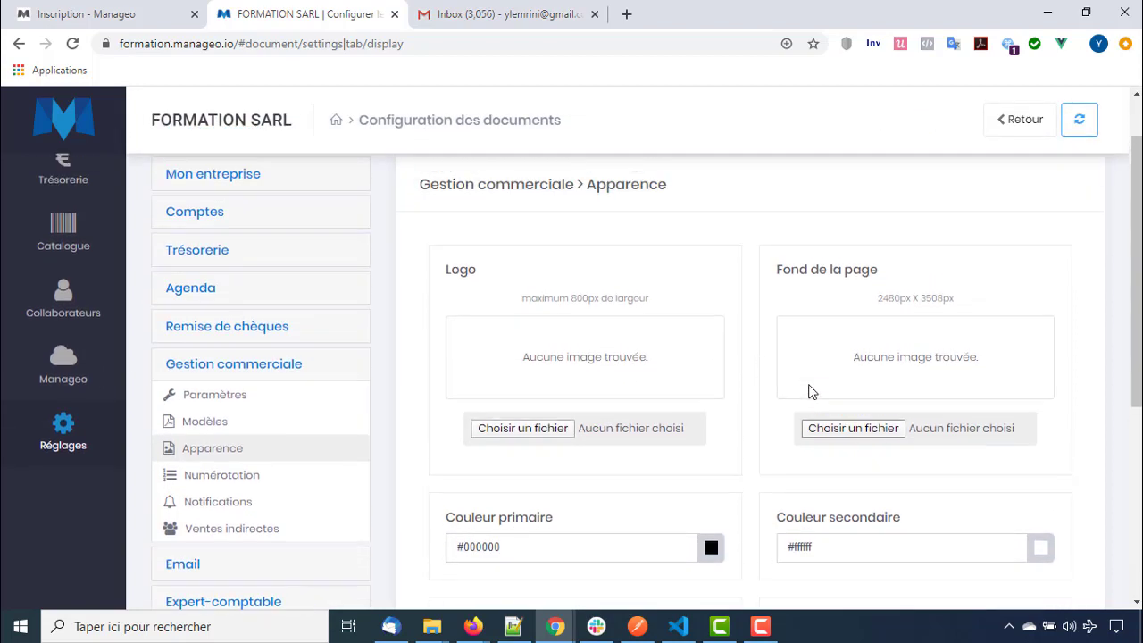
{"action": "left_click", "coordinate": [527, 493]}
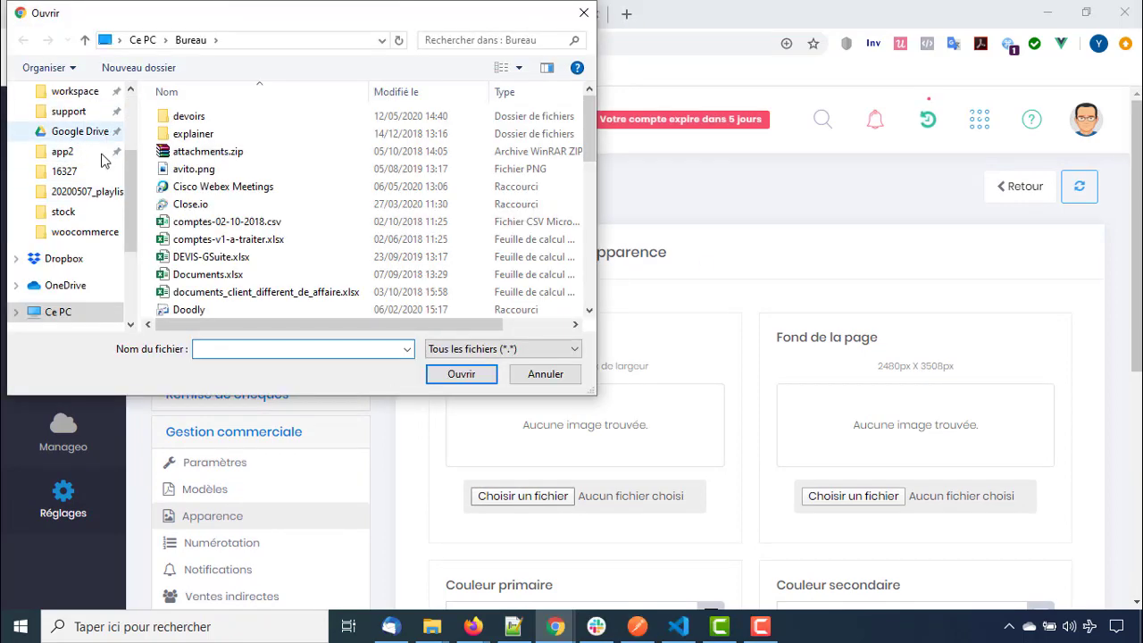
{"action": "scroll", "coordinate": [77, 120], "scroll_direction": "up", "scroll_amount": 1}
{"action": "scroll", "coordinate": [197, 273], "scroll_direction": "down", "scroll_amount": 5}
{"action": "left_click", "coordinate": [201, 279]}
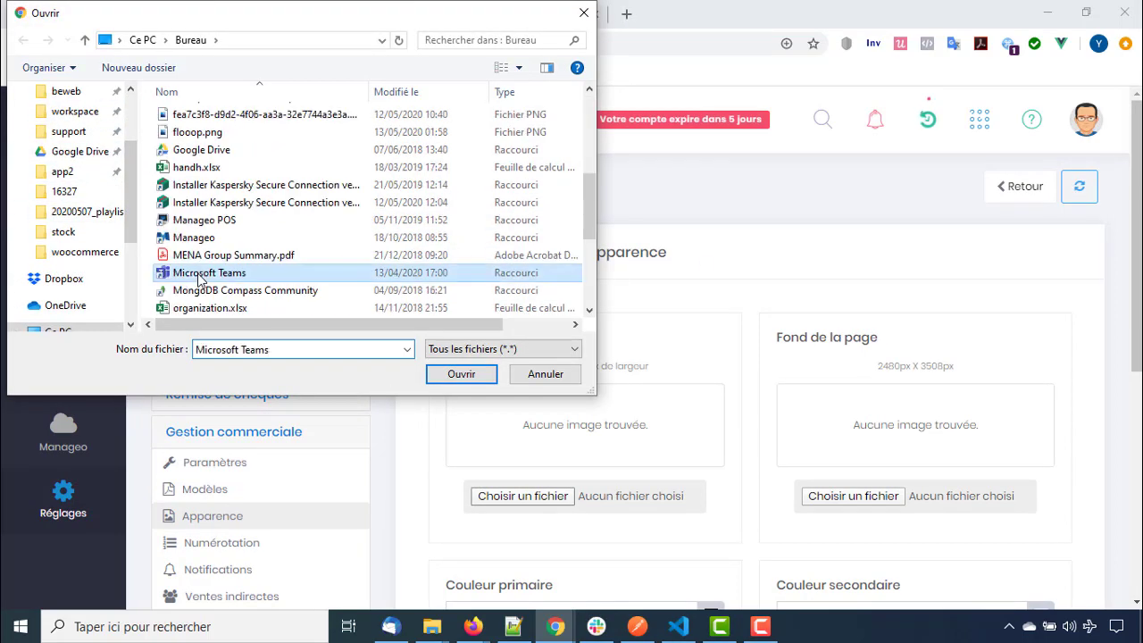
{"action": "key", "text": "f"}
{"action": "key", "text": "l"}
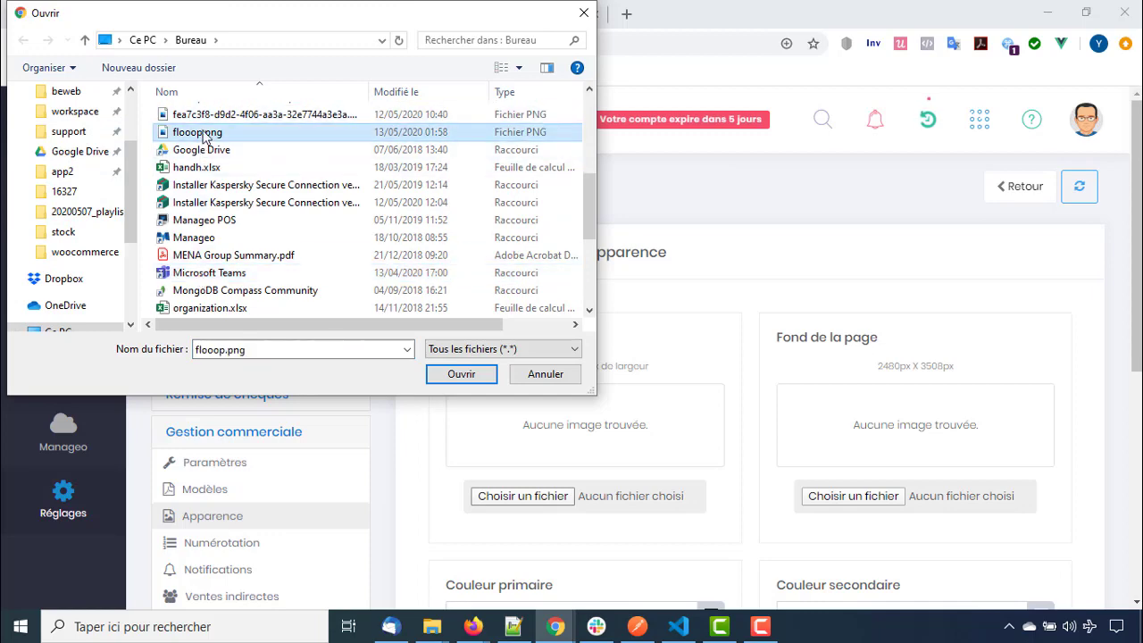
{"action": "double_click", "coordinate": [205, 134]}
{"action": "scroll", "coordinate": [541, 513], "scroll_direction": "down", "scroll_amount": 3}
{"action": "scroll", "coordinate": [541, 510], "scroll_direction": "up", "scroll_amount": 3}
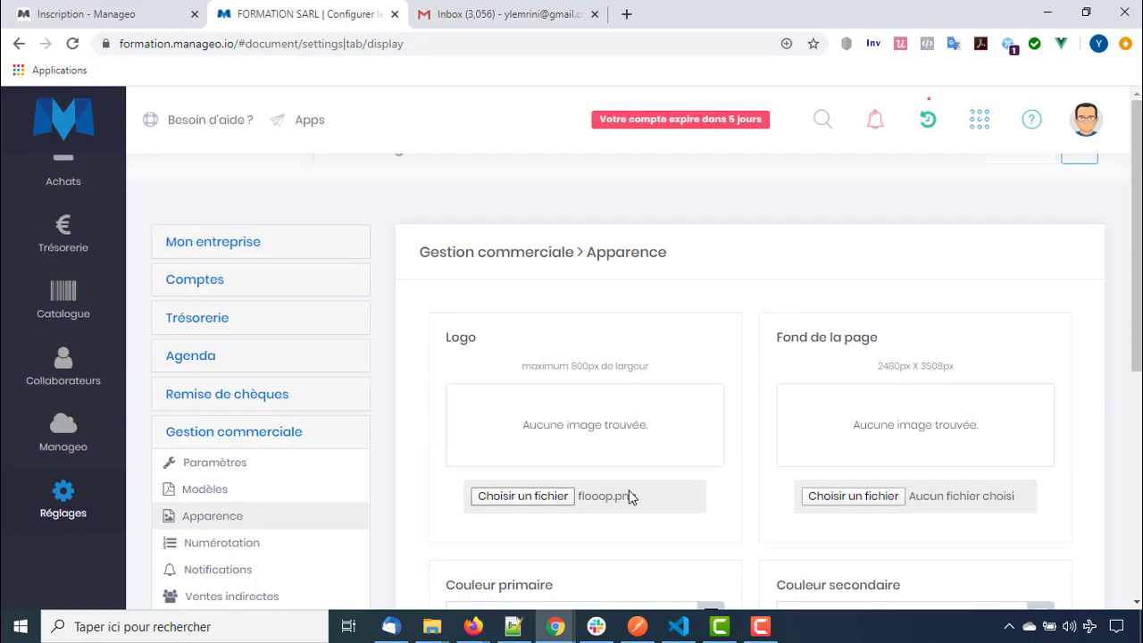
Upload papierentete.png as the page background and save the appearance
{"action": "left_click", "coordinate": [862, 497]}
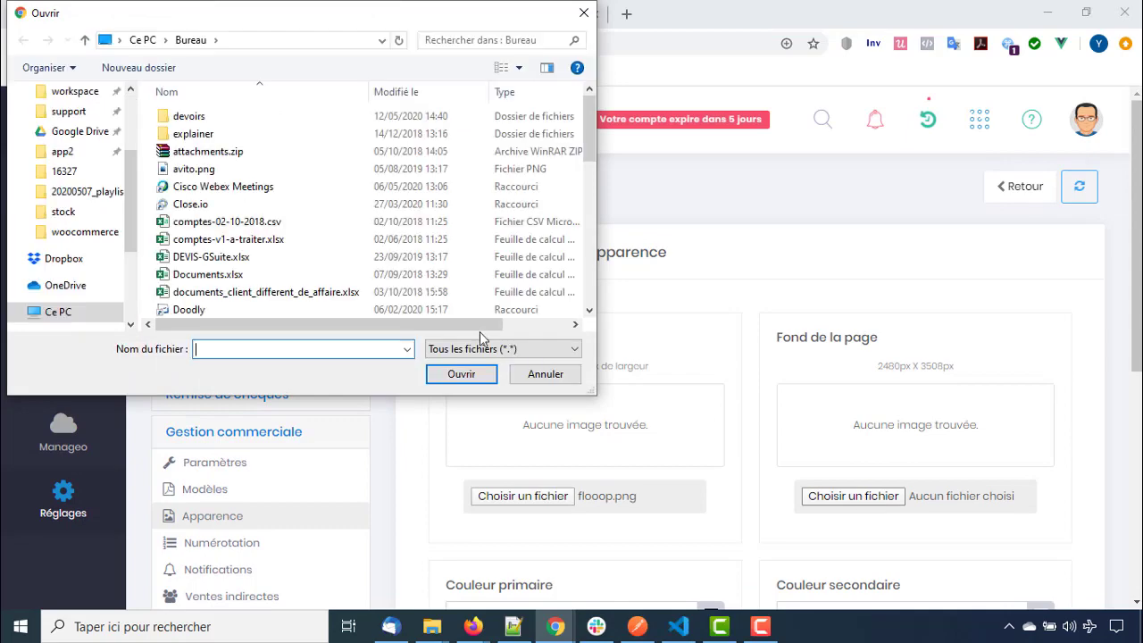
{"action": "left_click", "coordinate": [230, 205]}
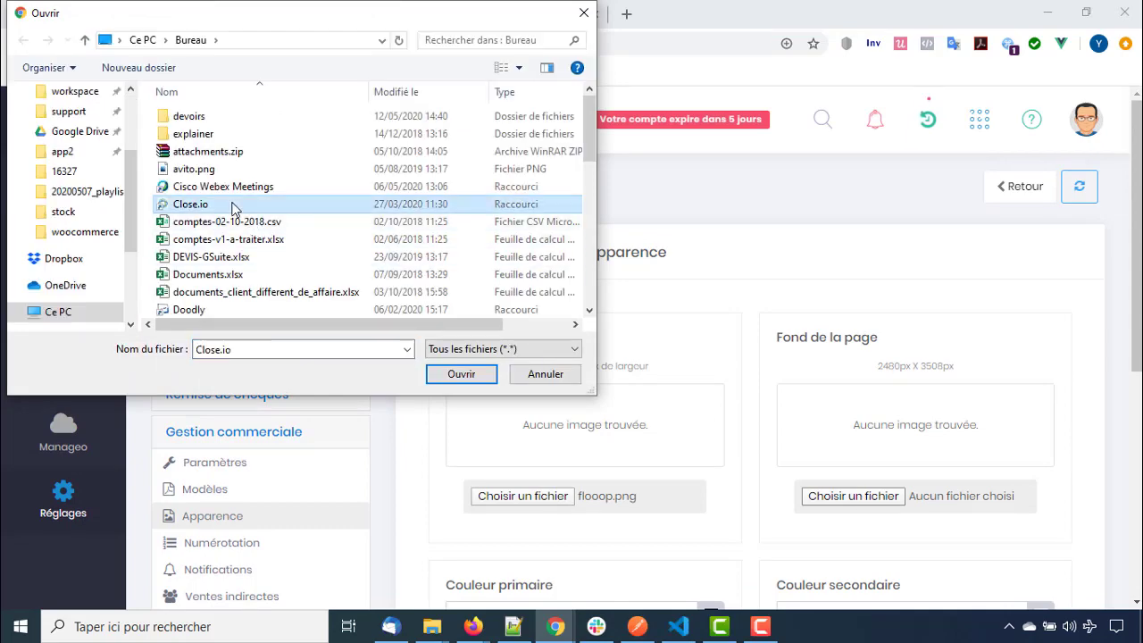
{"action": "scroll", "coordinate": [238, 208], "scroll_direction": "down", "scroll_amount": 7}
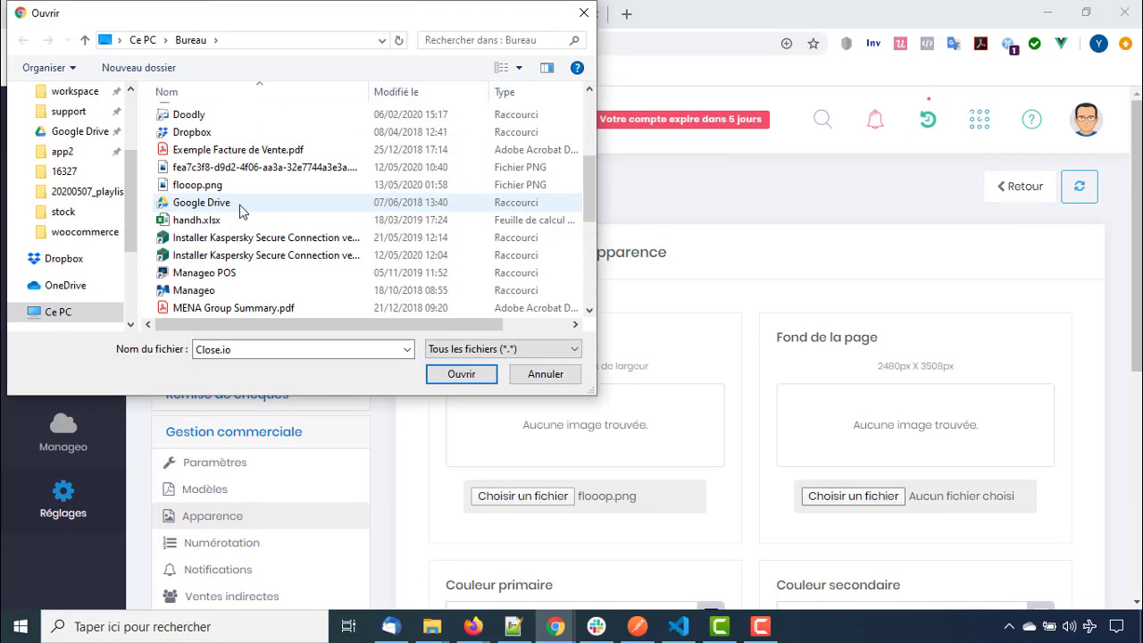
{"action": "double_click", "coordinate": [210, 167]}
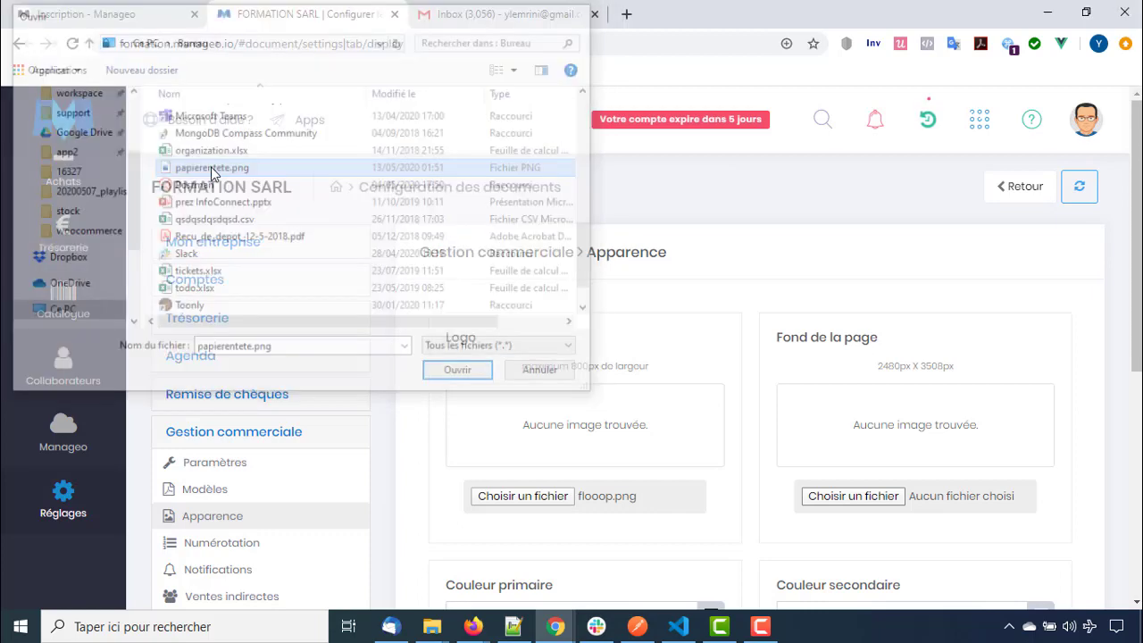
{"action": "scroll", "coordinate": [826, 428], "scroll_direction": "down", "scroll_amount": 3}
{"action": "scroll", "coordinate": [835, 445], "scroll_direction": "down", "scroll_amount": 2}
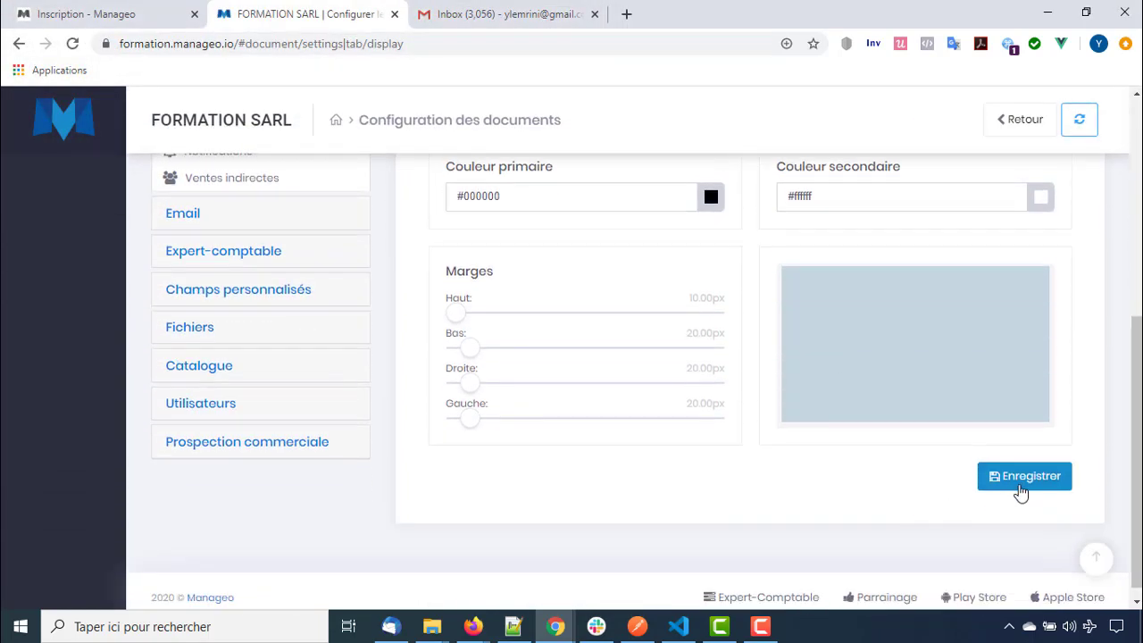
{"action": "left_click", "coordinate": [1019, 478]}
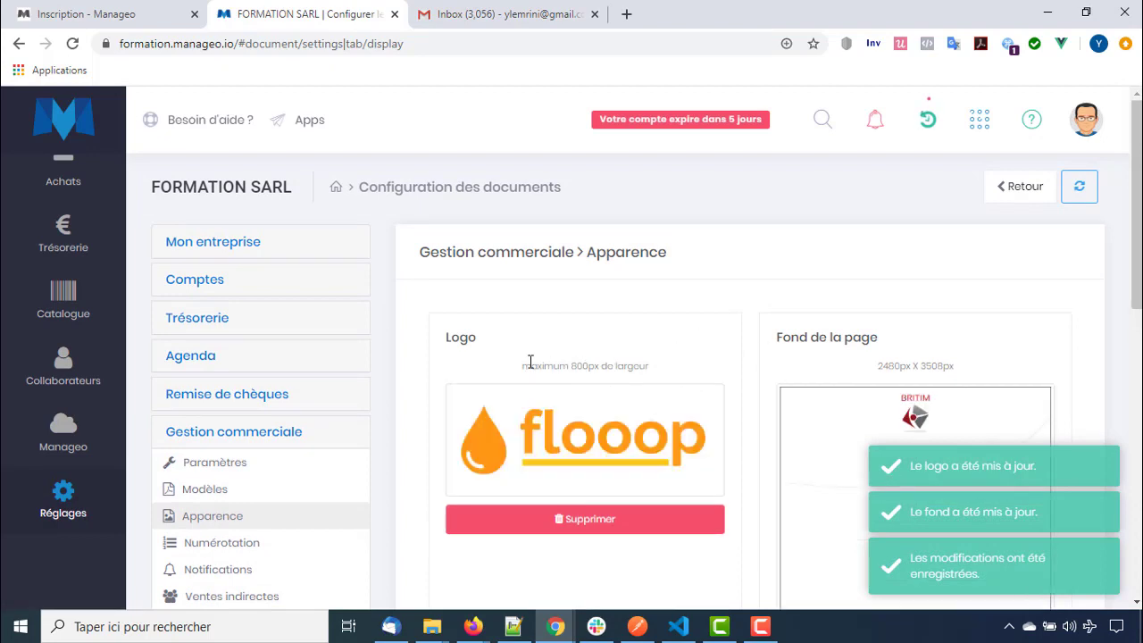
{"action": "left_click_drag", "start_coordinate": [515, 374], "coordinate": [645, 365]}
{"action": "left_click", "coordinate": [701, 368]}
{"action": "left_click_drag", "start_coordinate": [559, 365], "coordinate": [623, 366]}
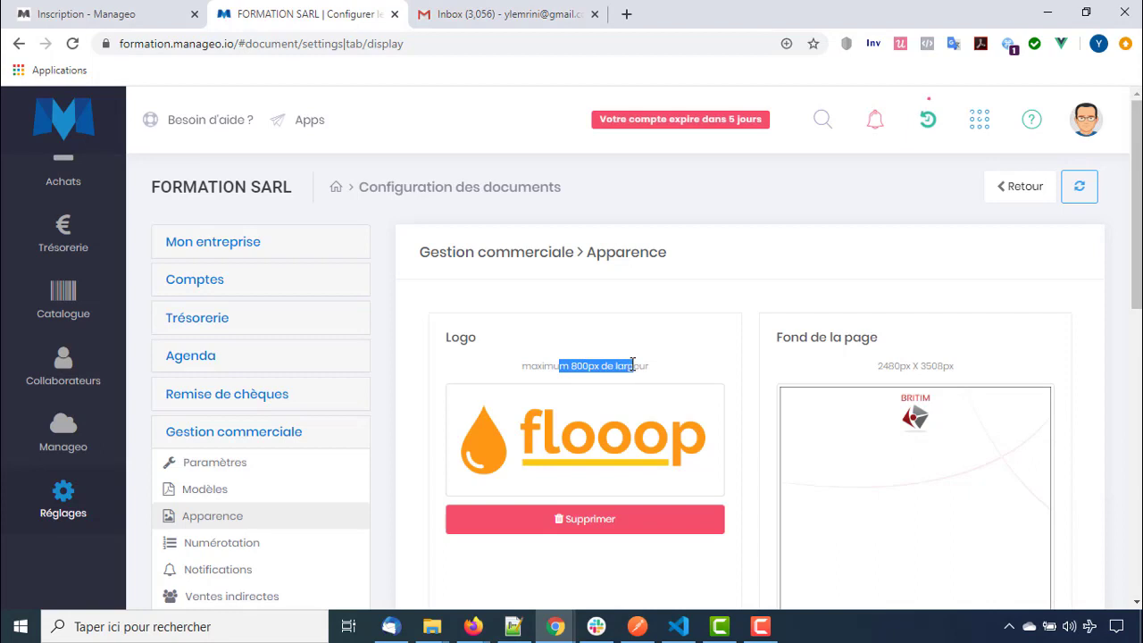
{"action": "left_click_drag", "start_coordinate": [873, 366], "coordinate": [963, 372]}
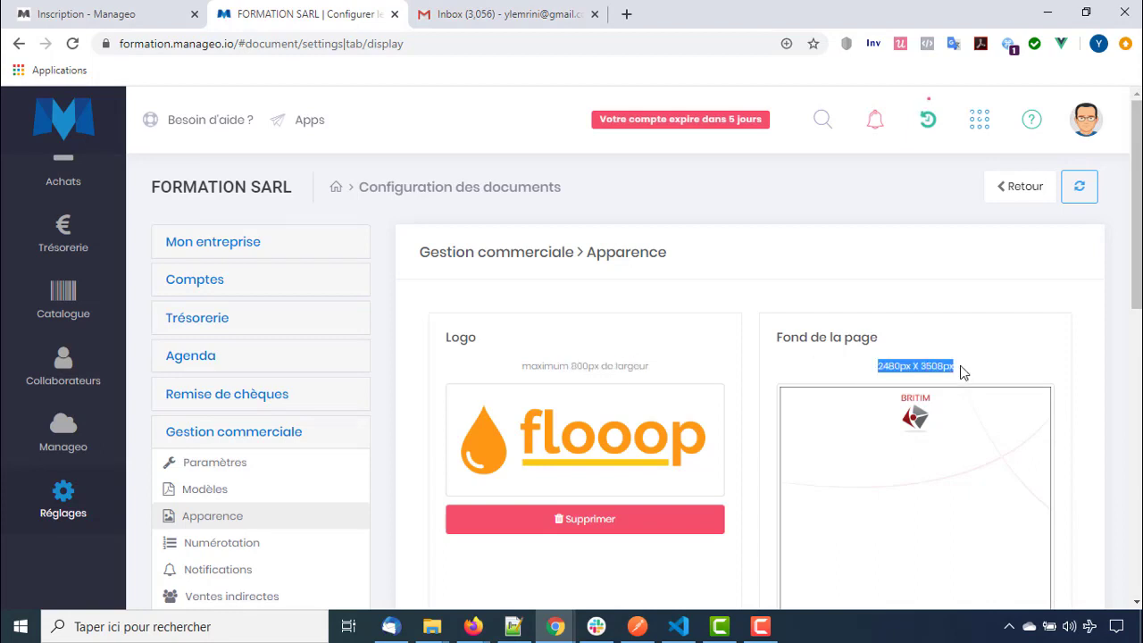
{"action": "scroll", "coordinate": [934, 373], "scroll_direction": "down", "scroll_amount": 3}
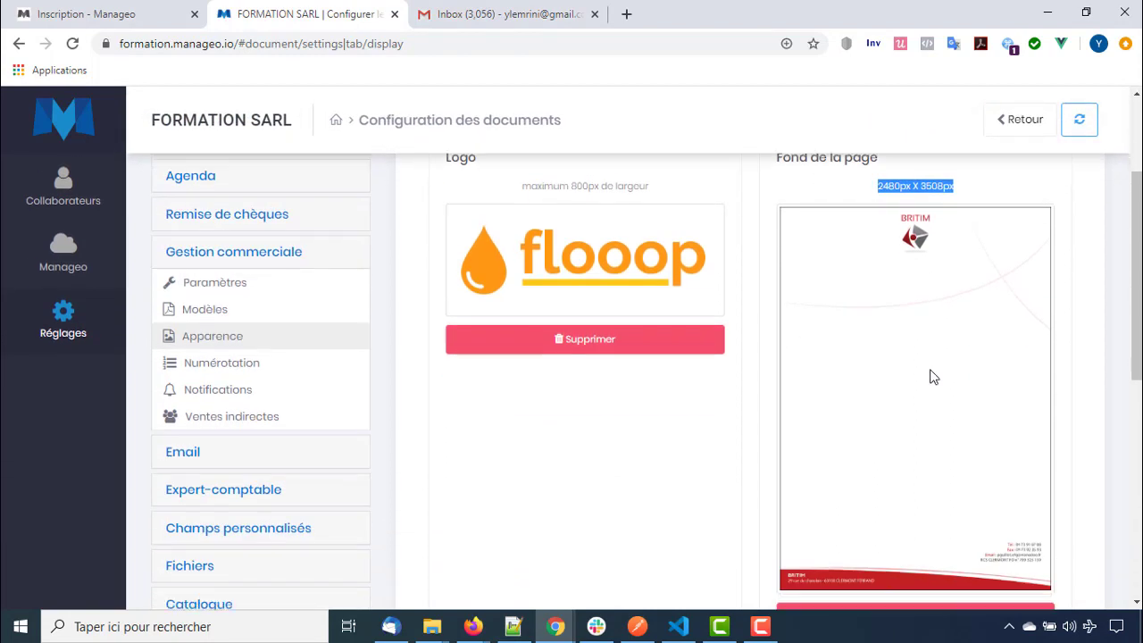
{"action": "scroll", "coordinate": [933, 376], "scroll_direction": "up", "scroll_amount": 1}
{"action": "left_click_drag", "start_coordinate": [875, 283], "coordinate": [954, 282]}
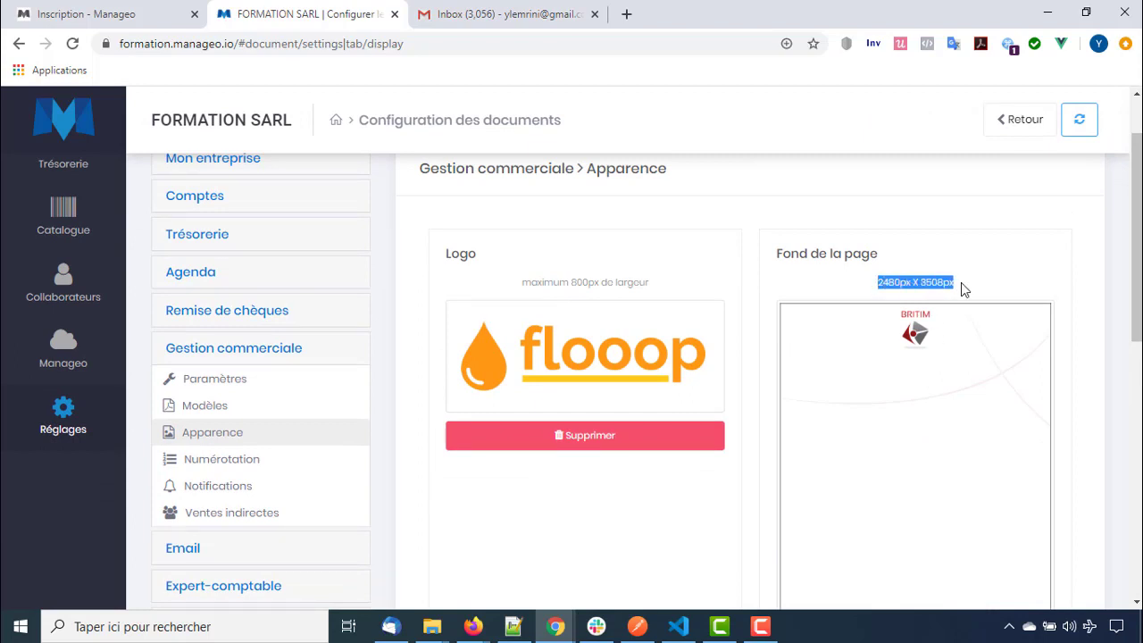
{"action": "left_click", "coordinate": [961, 282]}
{"action": "scroll", "coordinate": [701, 472], "scroll_direction": "down", "scroll_amount": 5}
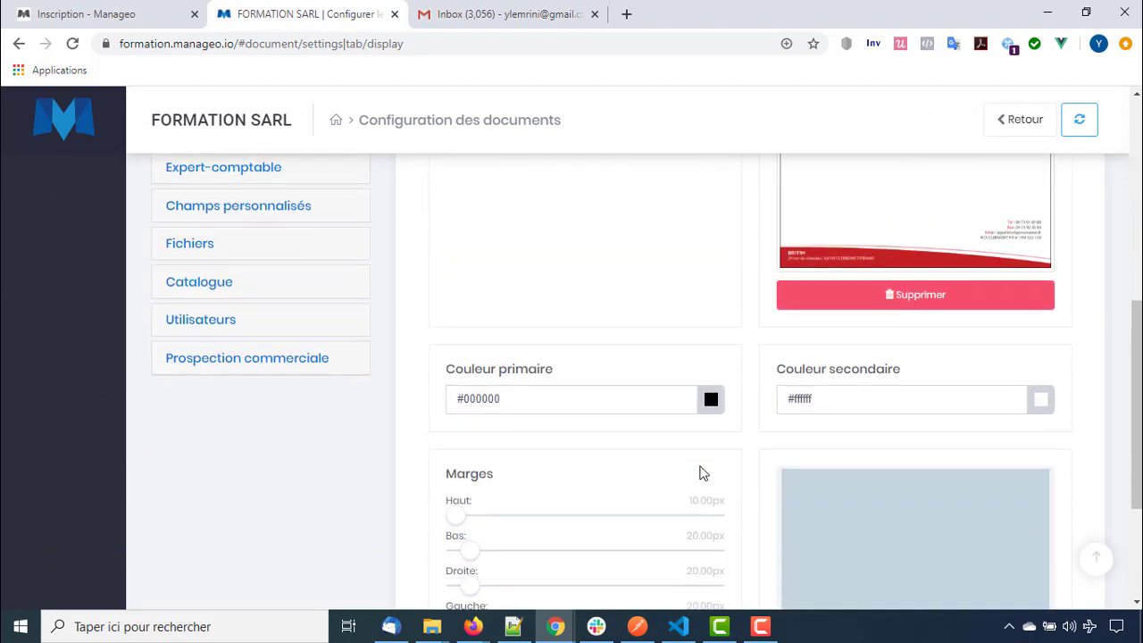
{"action": "scroll", "coordinate": [684, 474], "scroll_direction": "down", "scroll_amount": 1}
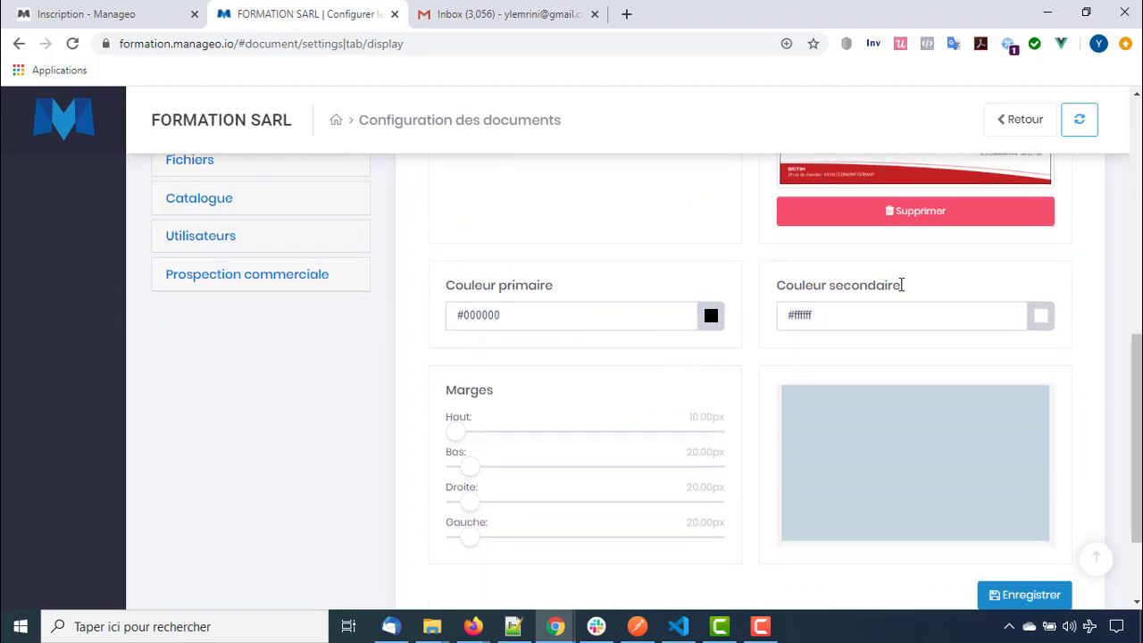
{"action": "scroll", "coordinate": [592, 295], "scroll_direction": "up", "scroll_amount": 6}
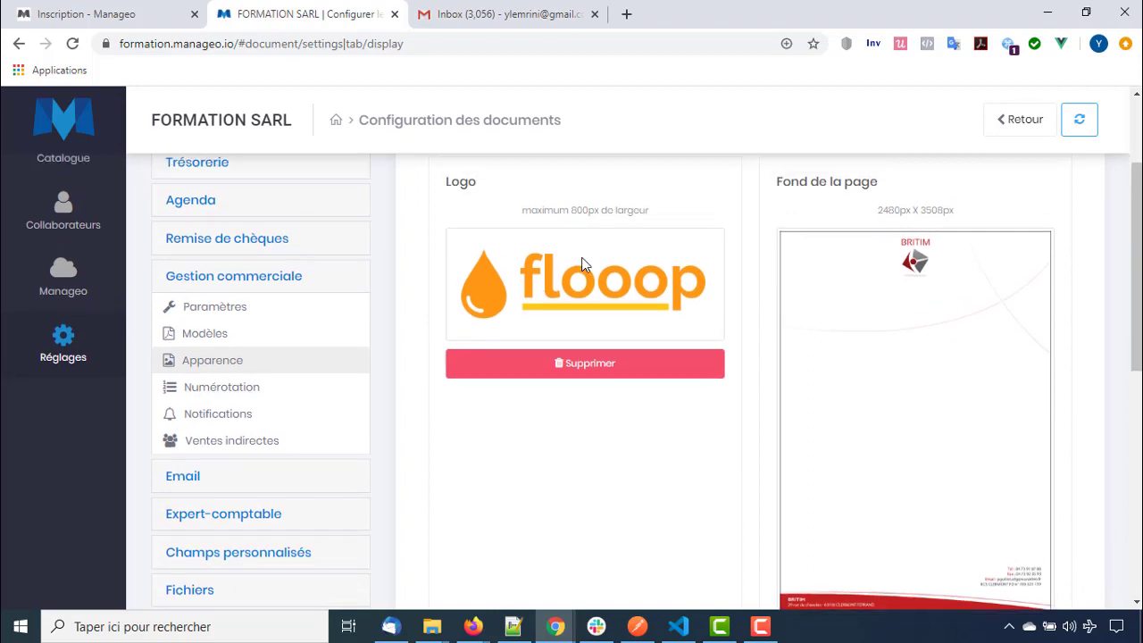
{"action": "scroll", "coordinate": [584, 388], "scroll_direction": "down", "scroll_amount": 4}
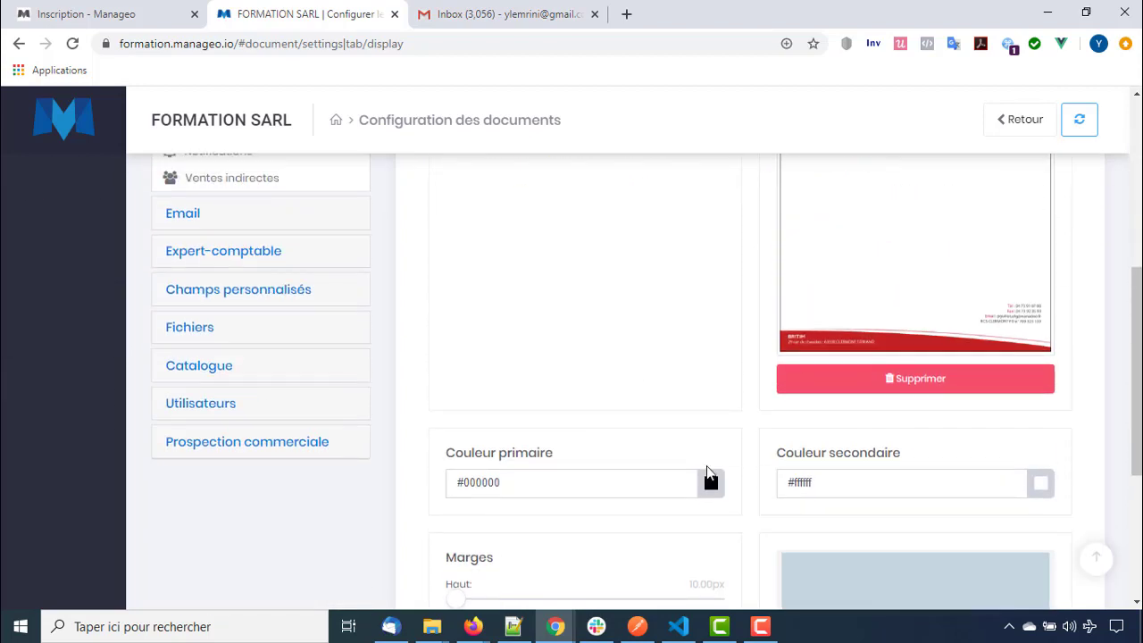
Set the primary colour to orange #e9a100
{"action": "left_click", "coordinate": [711, 487]}
{"action": "scroll", "coordinate": [711, 490], "scroll_direction": "down", "scroll_amount": 1}
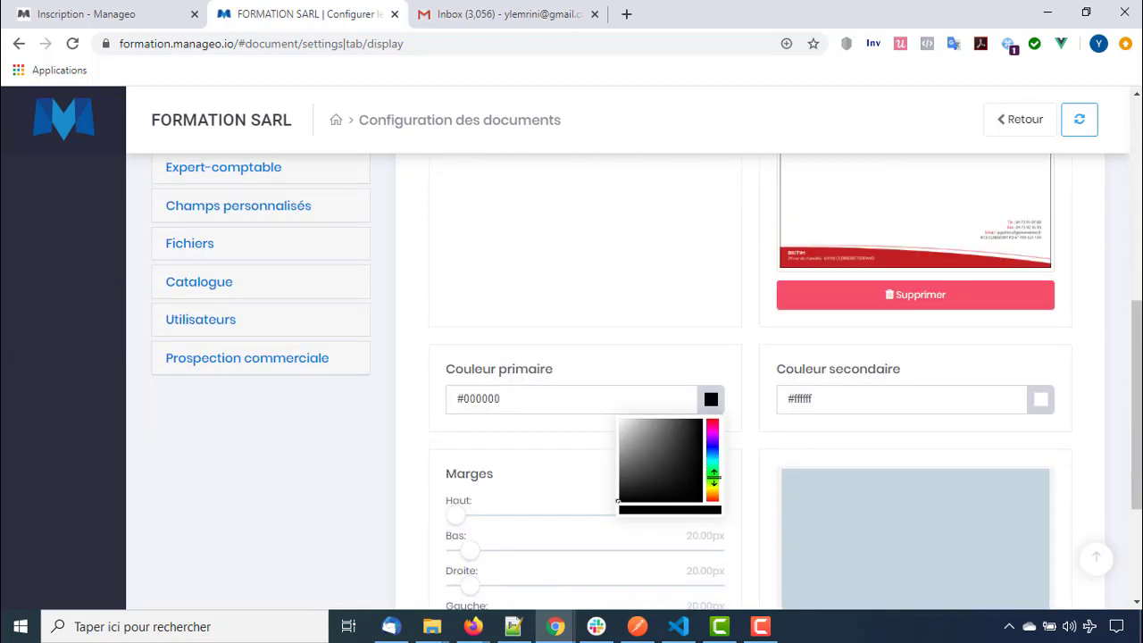
{"action": "left_click_drag", "start_coordinate": [714, 473], "coordinate": [714, 489]}
{"action": "left_click_drag", "start_coordinate": [694, 447], "coordinate": [710, 423]}
{"action": "left_click", "coordinate": [815, 452]}
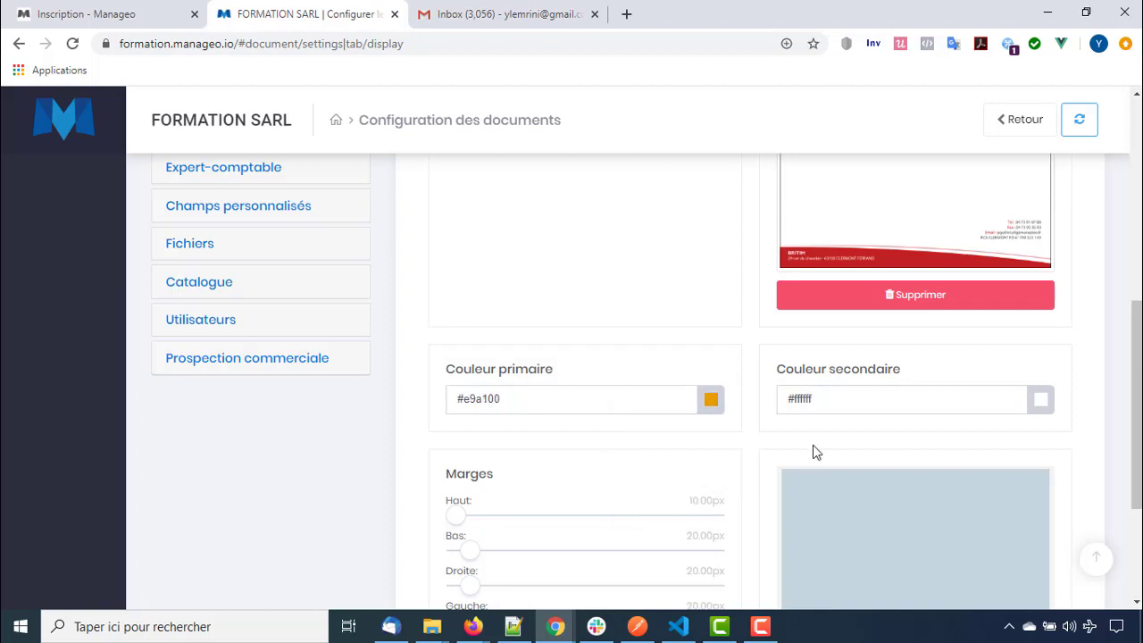
Raise the top margin to about 40px and the bottom margin to 30.88px, then save
{"action": "scroll", "coordinate": [624, 462], "scroll_direction": "down", "scroll_amount": 1}
{"action": "scroll", "coordinate": [624, 462], "scroll_direction": "down", "scroll_amount": 1}
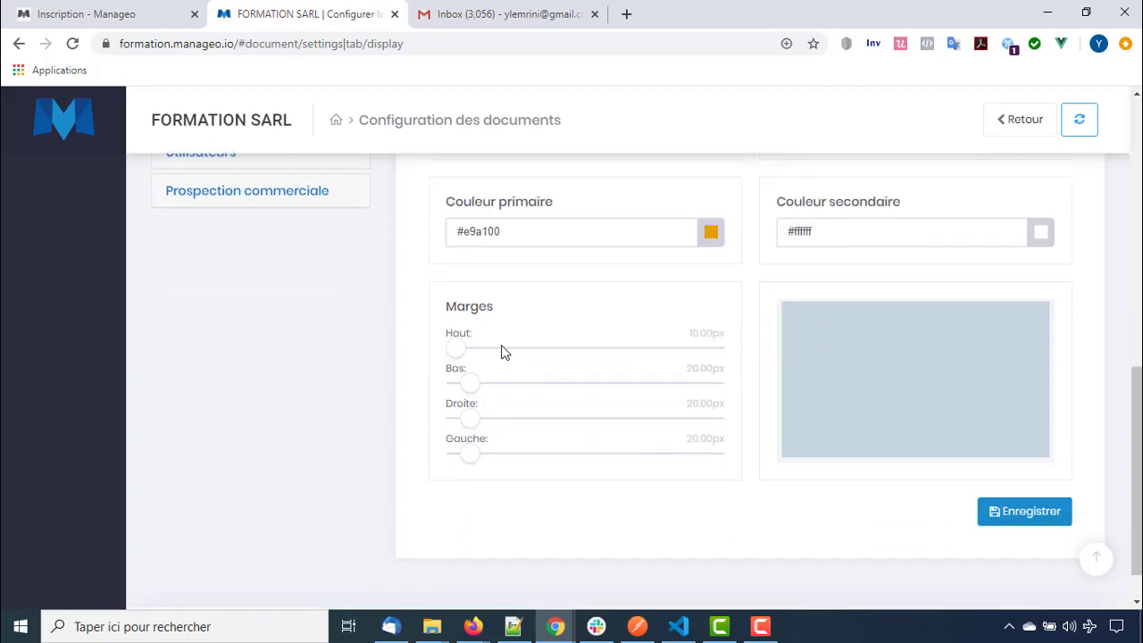
{"action": "mouse_move", "coordinate": [459, 350]}
{"action": "left_mouse_down"}
{"action": "mouse_move", "coordinate": [681, 354]}
{"action": "mouse_move", "coordinate": [454, 352]}
{"action": "left_mouse_up"}
{"action": "scroll", "coordinate": [531, 354], "scroll_direction": "up", "scroll_amount": 3}
{"action": "scroll", "coordinate": [529, 354], "scroll_direction": "up", "scroll_amount": 3}
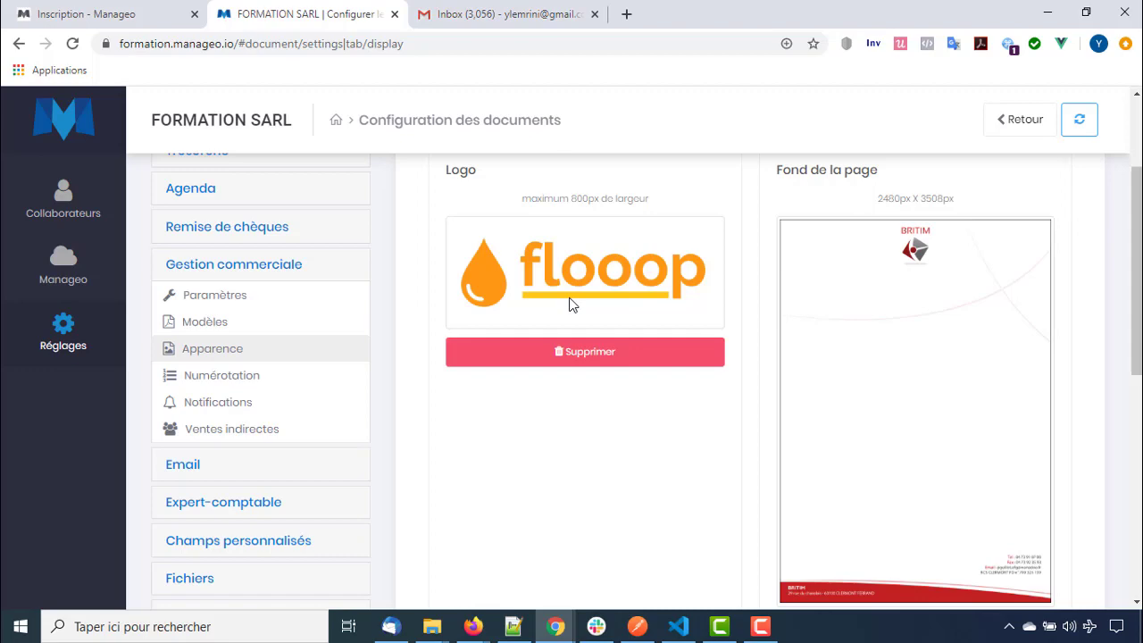
{"action": "scroll", "coordinate": [568, 357], "scroll_direction": "down", "scroll_amount": 3}
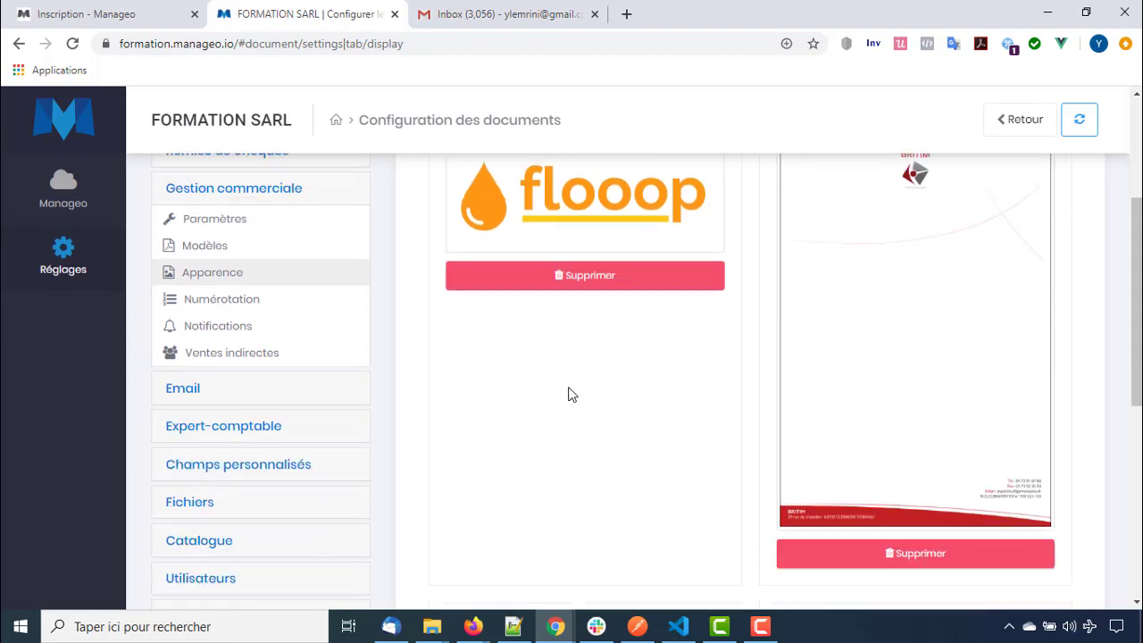
{"action": "scroll", "coordinate": [569, 395], "scroll_direction": "up", "scroll_amount": 4}
{"action": "scroll", "coordinate": [581, 378], "scroll_direction": "down", "scroll_amount": 2}
{"action": "scroll", "coordinate": [572, 393], "scroll_direction": "down", "scroll_amount": 3}
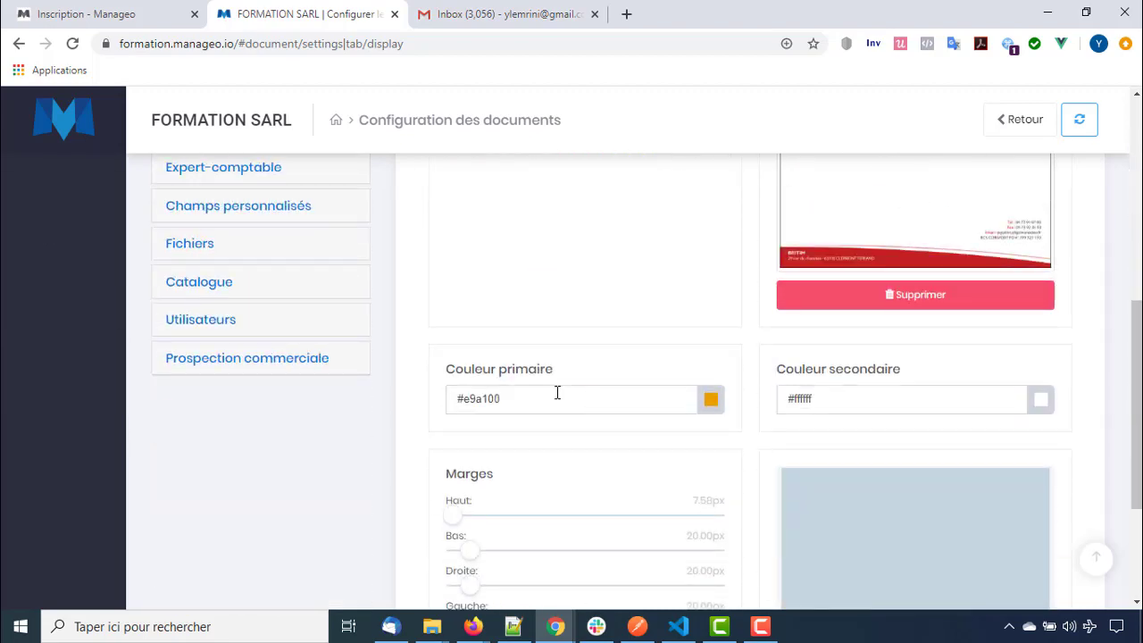
{"action": "scroll", "coordinate": [500, 460], "scroll_direction": "down", "scroll_amount": 1}
{"action": "left_click_drag", "start_coordinate": [457, 438], "coordinate": [504, 439]}
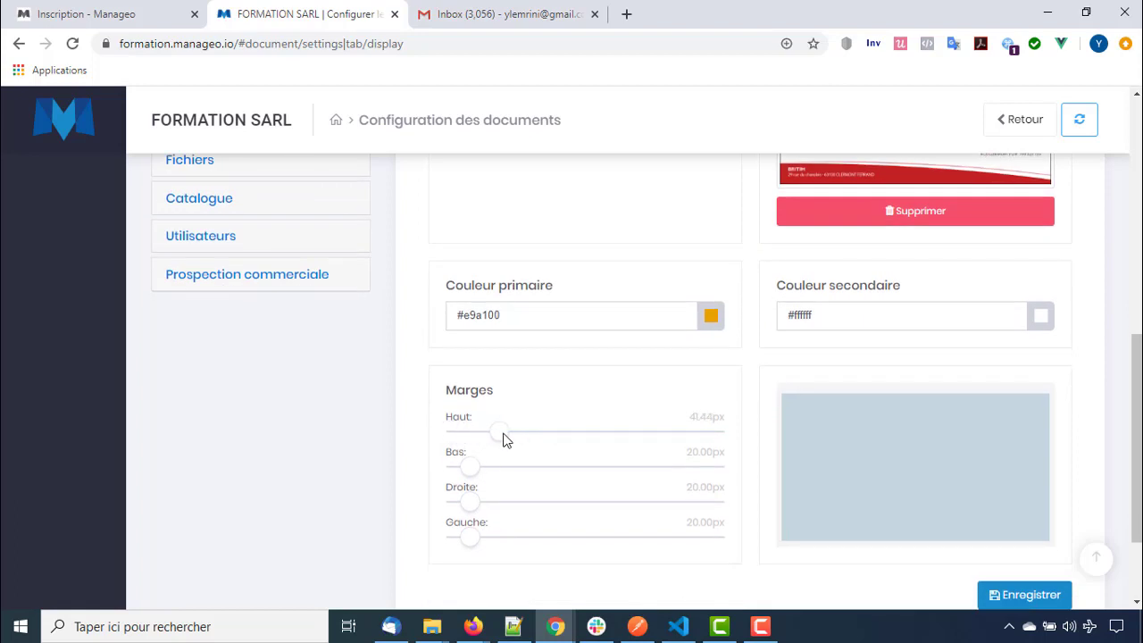
{"action": "scroll", "coordinate": [557, 370], "scroll_direction": "down", "scroll_amount": 3}
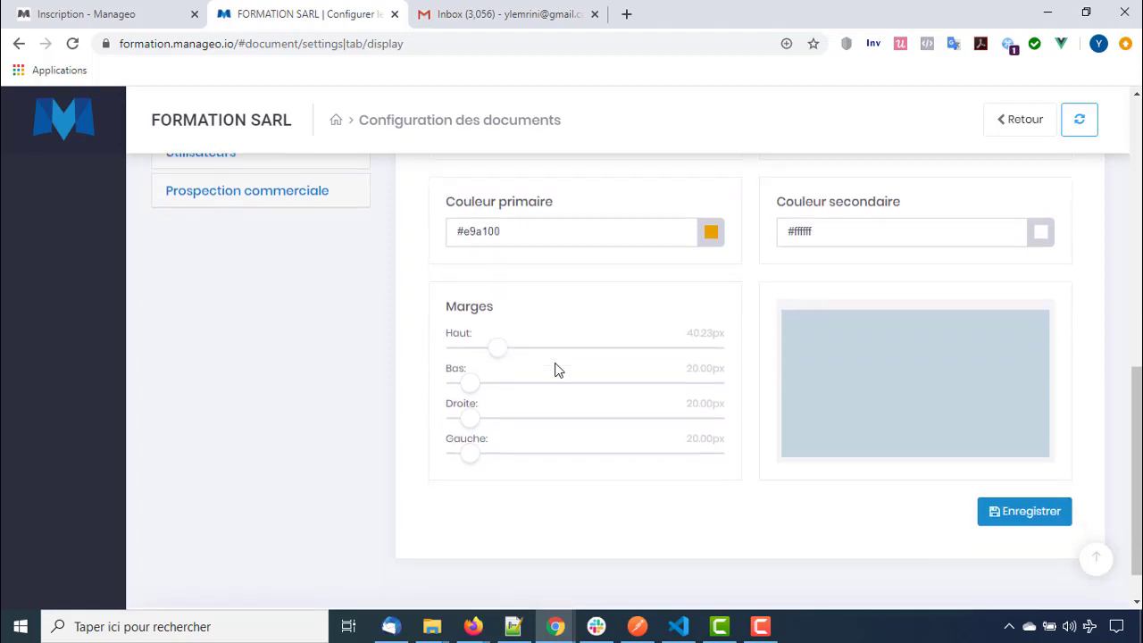
{"action": "left_click_drag", "start_coordinate": [474, 340], "coordinate": [490, 345]}
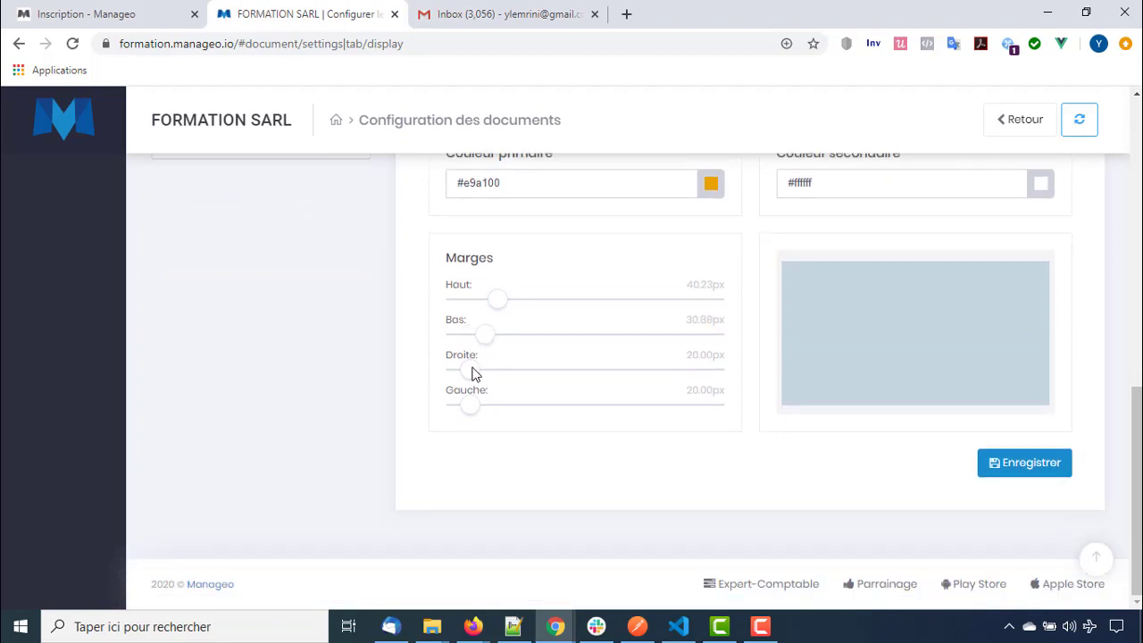
{"action": "left_click", "coordinate": [1013, 462]}
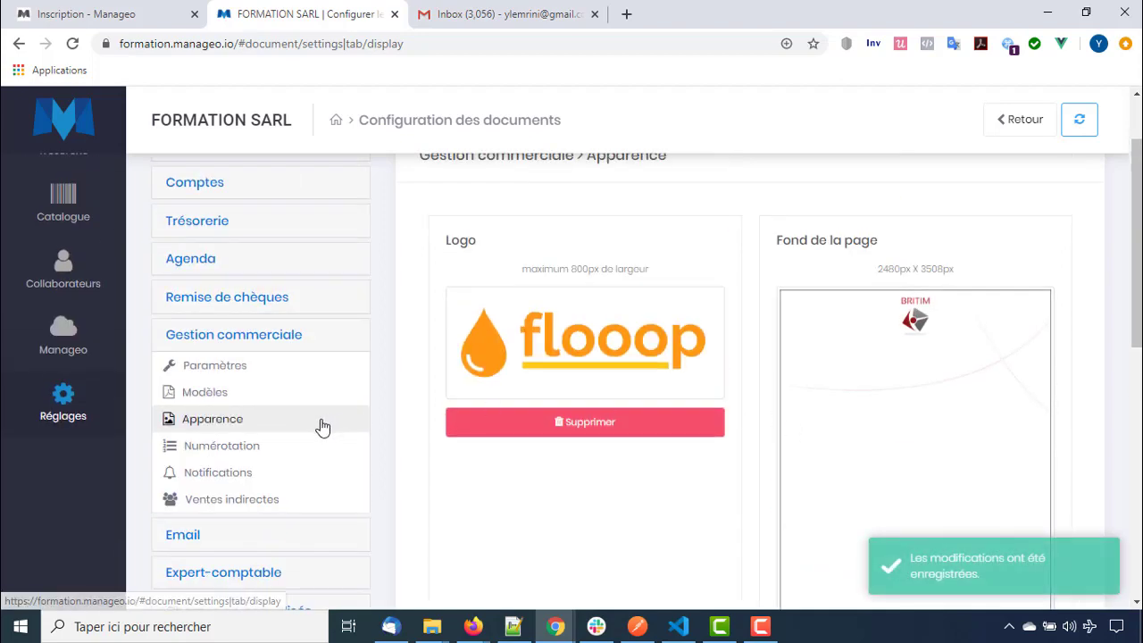
Open Numérotation and examine the Devis format D-202005-001, its prefix and date part
{"action": "left_click", "coordinate": [257, 451]}
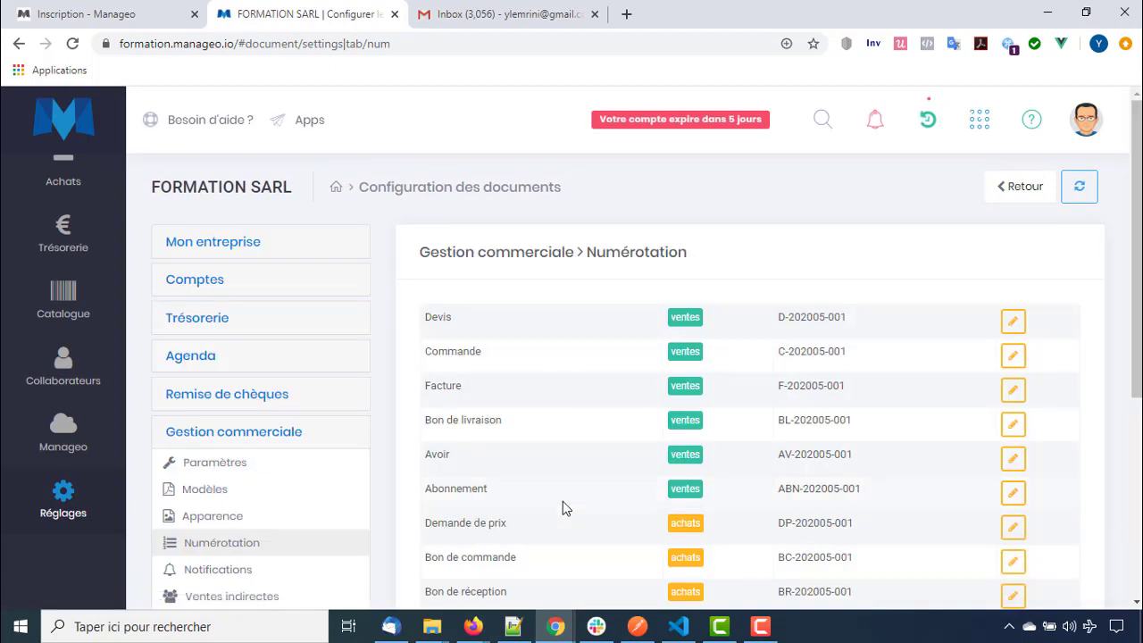
{"action": "scroll", "coordinate": [576, 411], "scroll_direction": "down", "scroll_amount": 1}
{"action": "scroll", "coordinate": [585, 393], "scroll_direction": "down", "scroll_amount": 1}
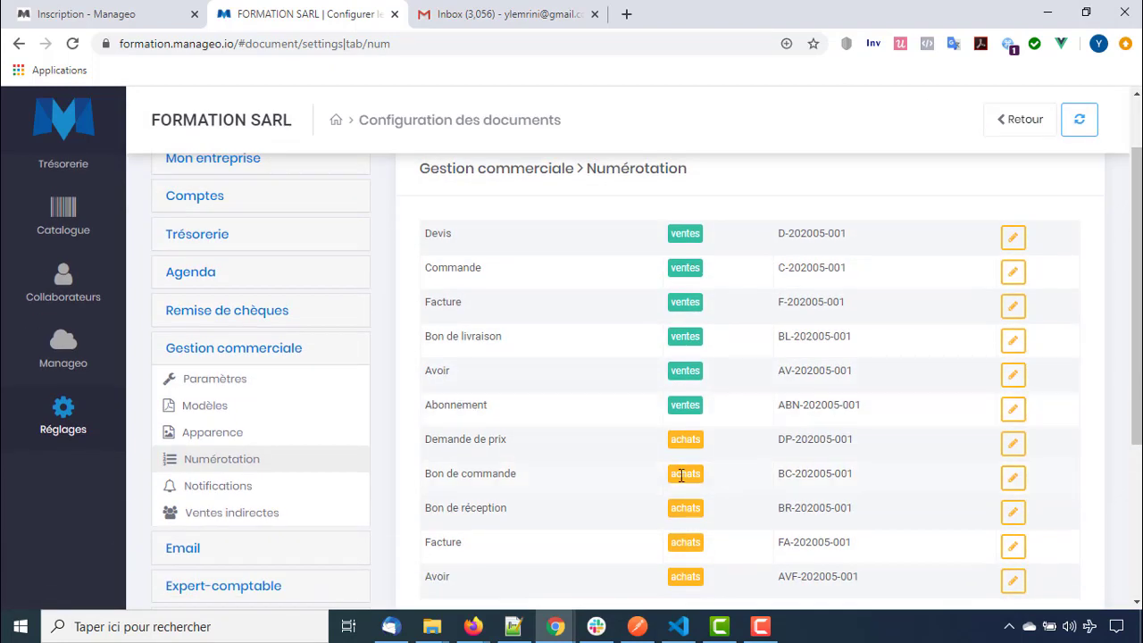
{"action": "scroll", "coordinate": [617, 475], "scroll_direction": "up", "scroll_amount": 2}
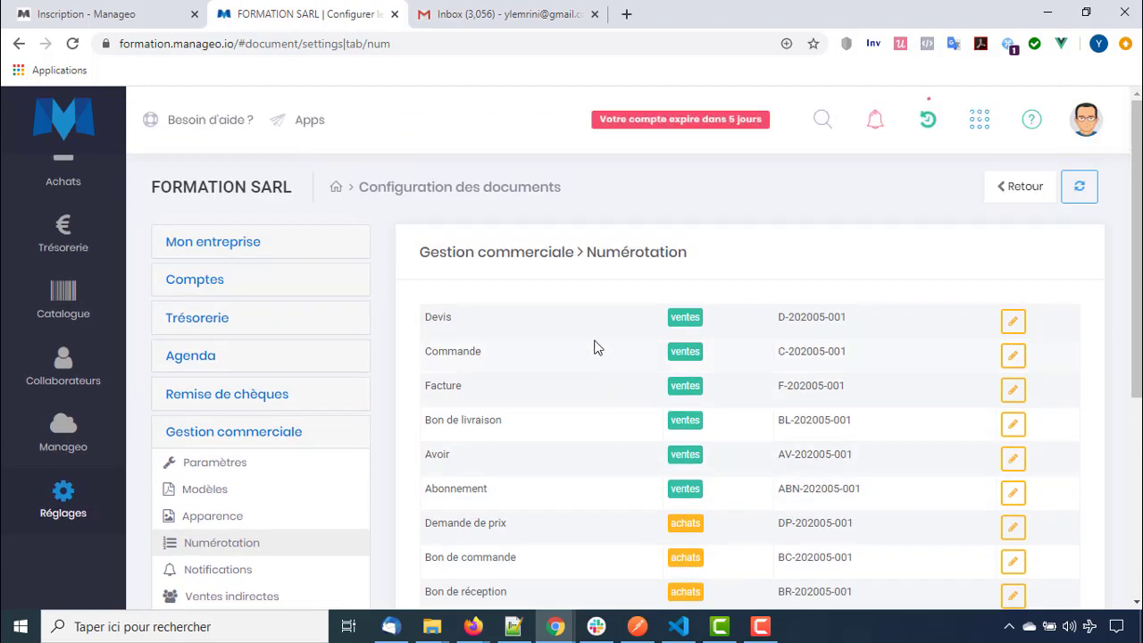
{"action": "double_click", "coordinate": [448, 320]}
{"action": "left_click_drag", "start_coordinate": [776, 322], "coordinate": [843, 317]}
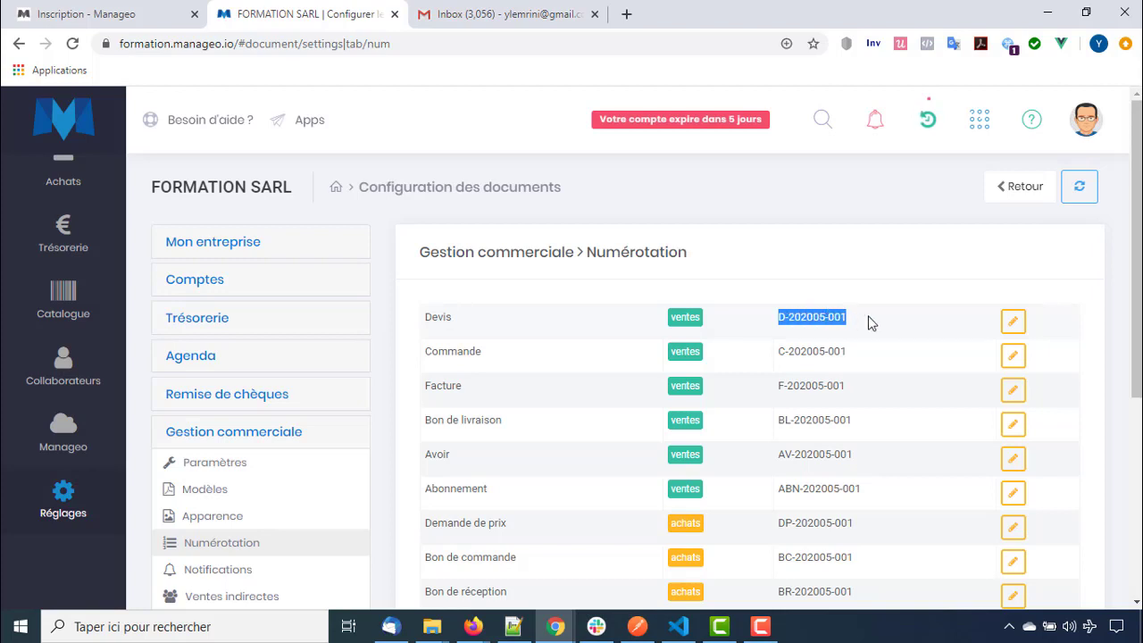
{"action": "left_click", "coordinate": [853, 323]}
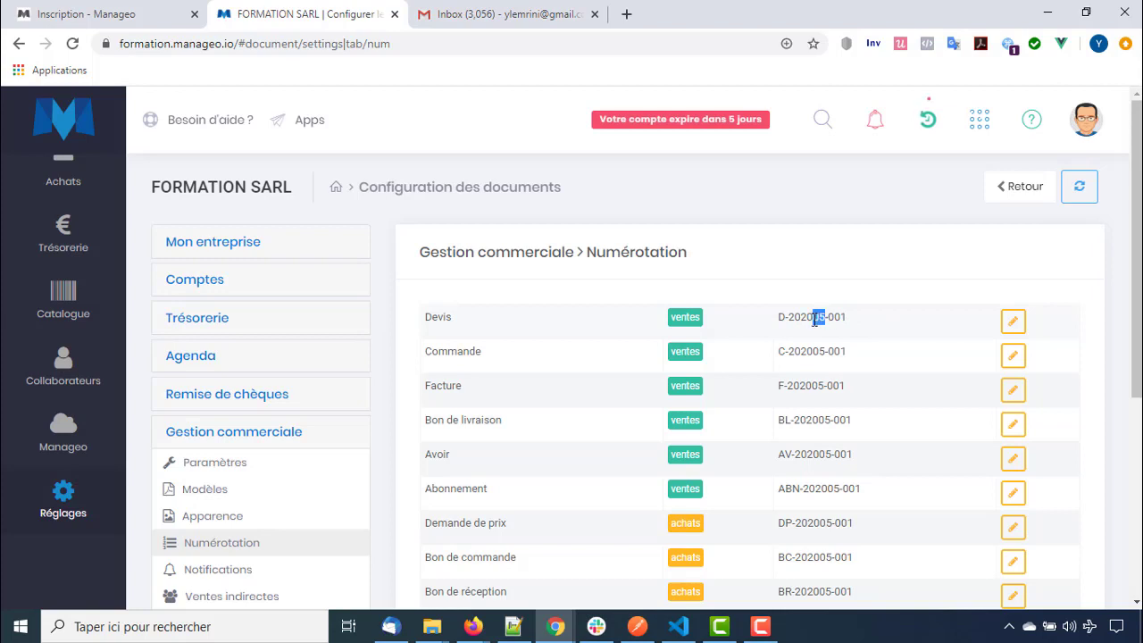
{"action": "left_click_drag", "start_coordinate": [813, 340], "coordinate": [855, 327]}
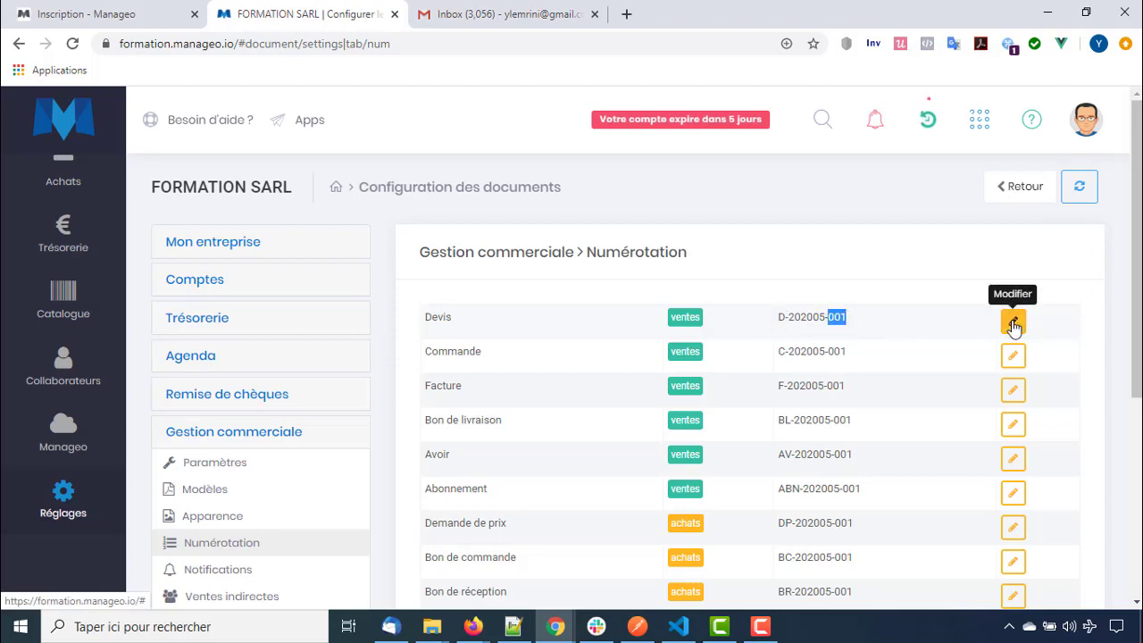
Set Devis numbering to DV, four-digit year, counter 113, length 4, slash separator, and save
{"action": "left_click", "coordinate": [1013, 321]}
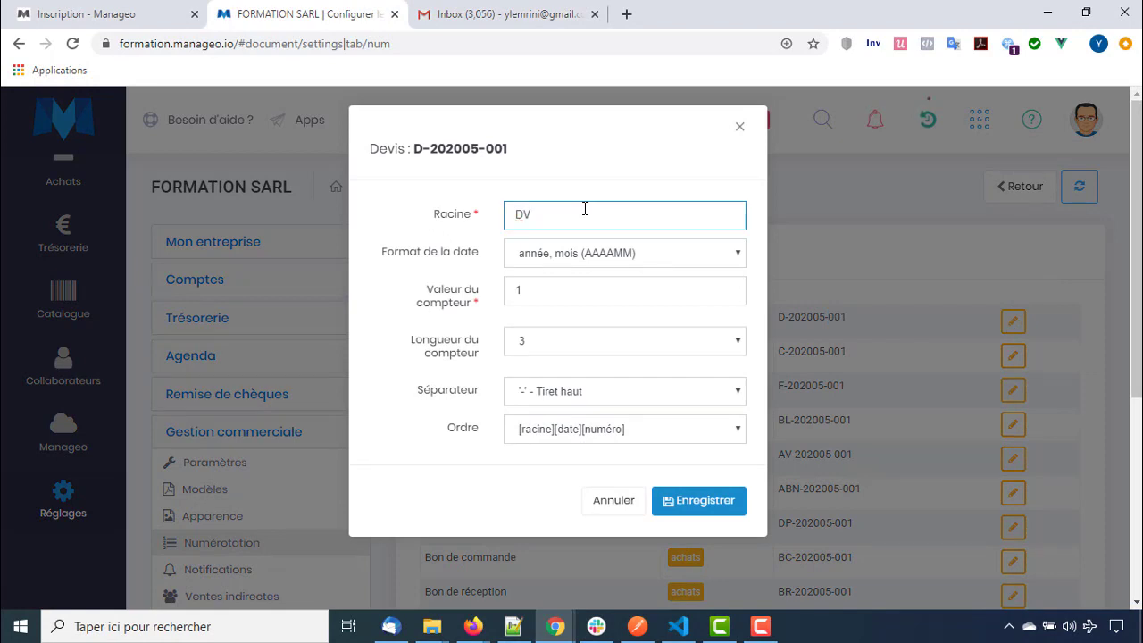
{"action": "left_click", "coordinate": [575, 253]}
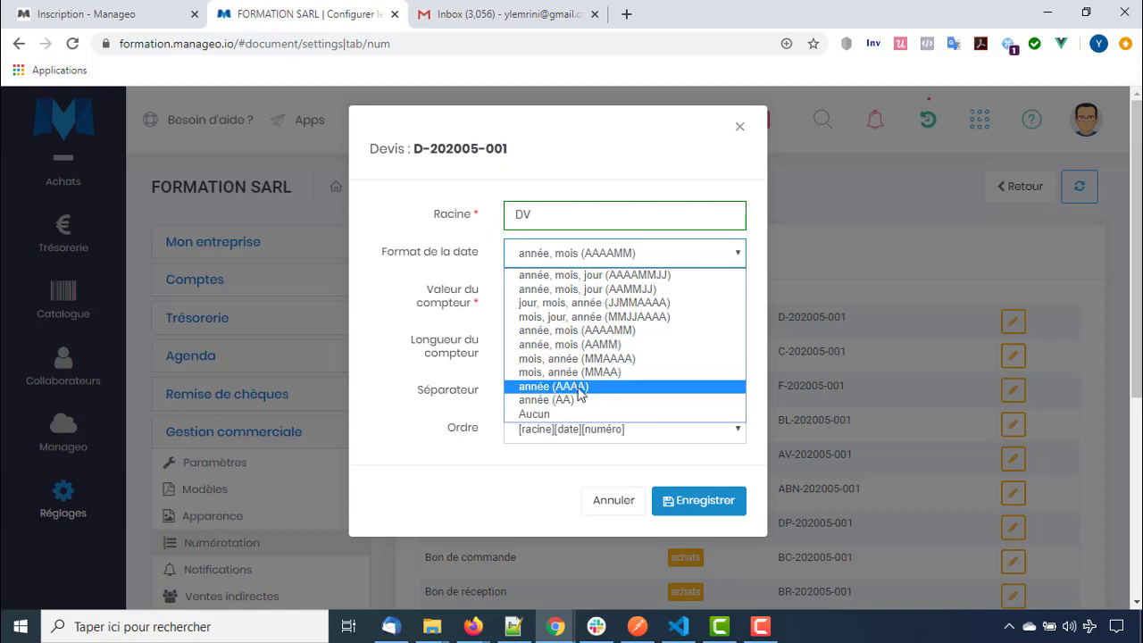
{"action": "left_click", "coordinate": [577, 390]}
{"action": "left_click", "coordinate": [527, 297]}
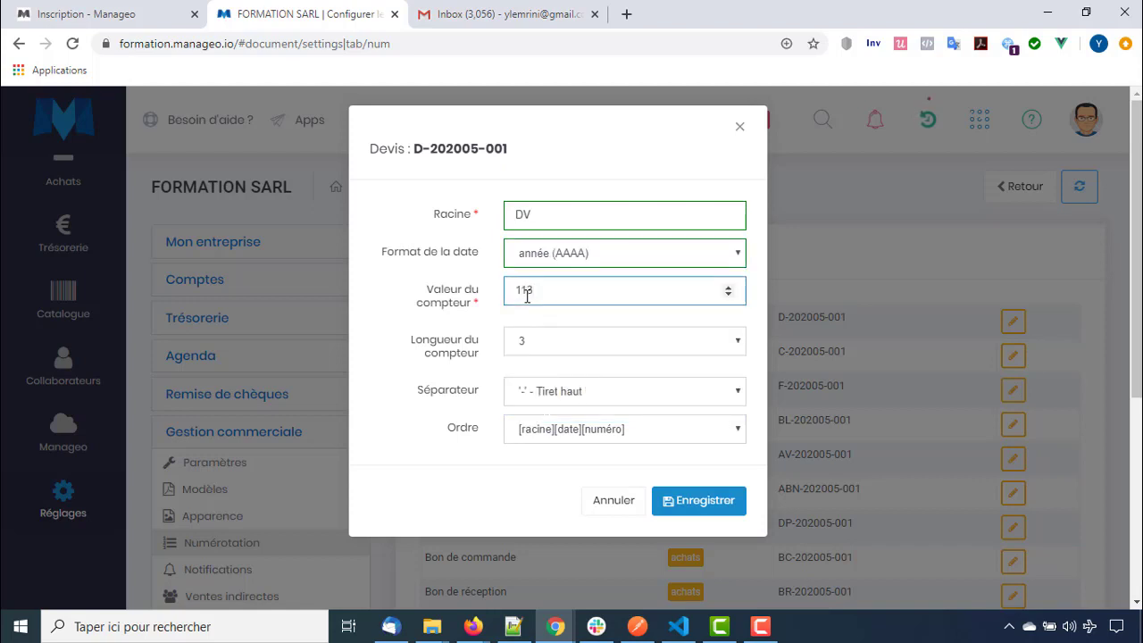
{"action": "left_click", "coordinate": [522, 344]}
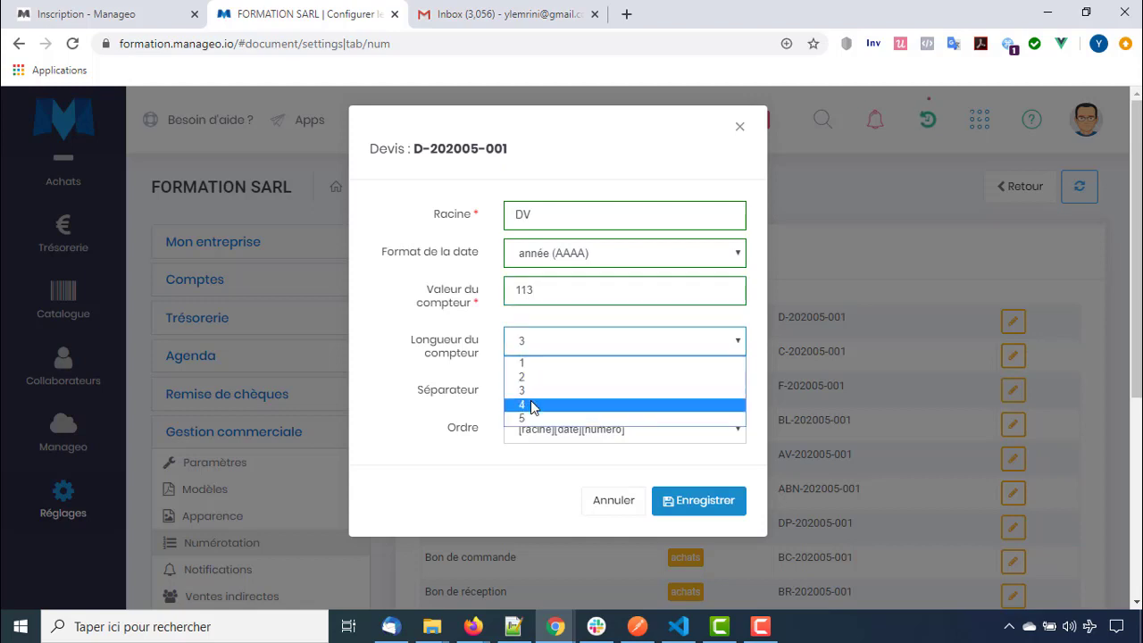
{"action": "left_click", "coordinate": [533, 405]}
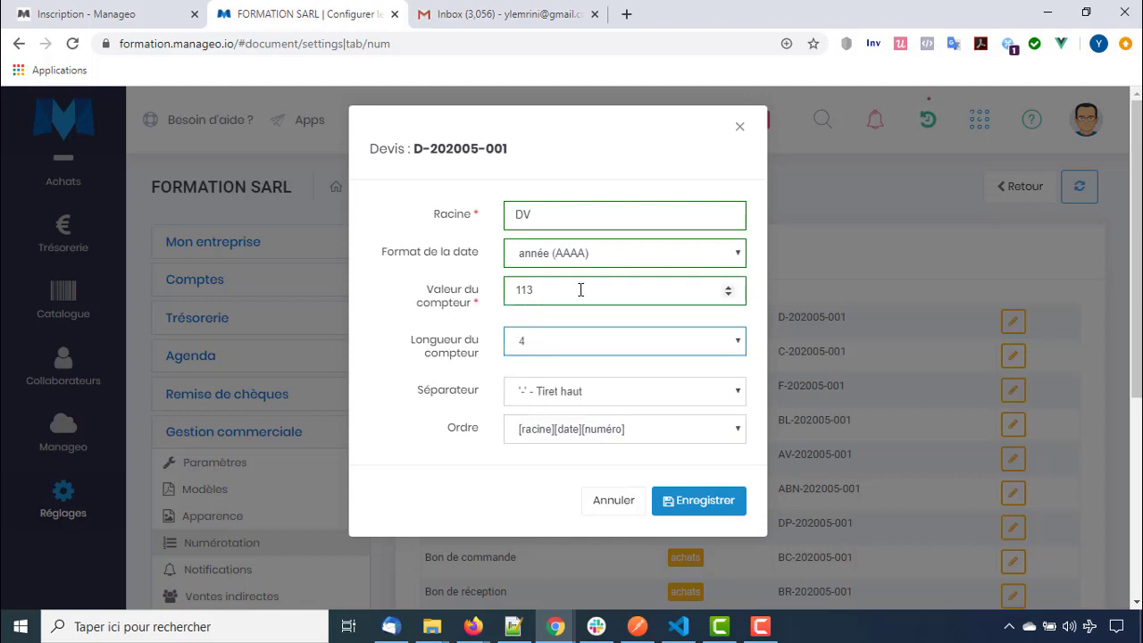
{"action": "left_click", "coordinate": [570, 386]}
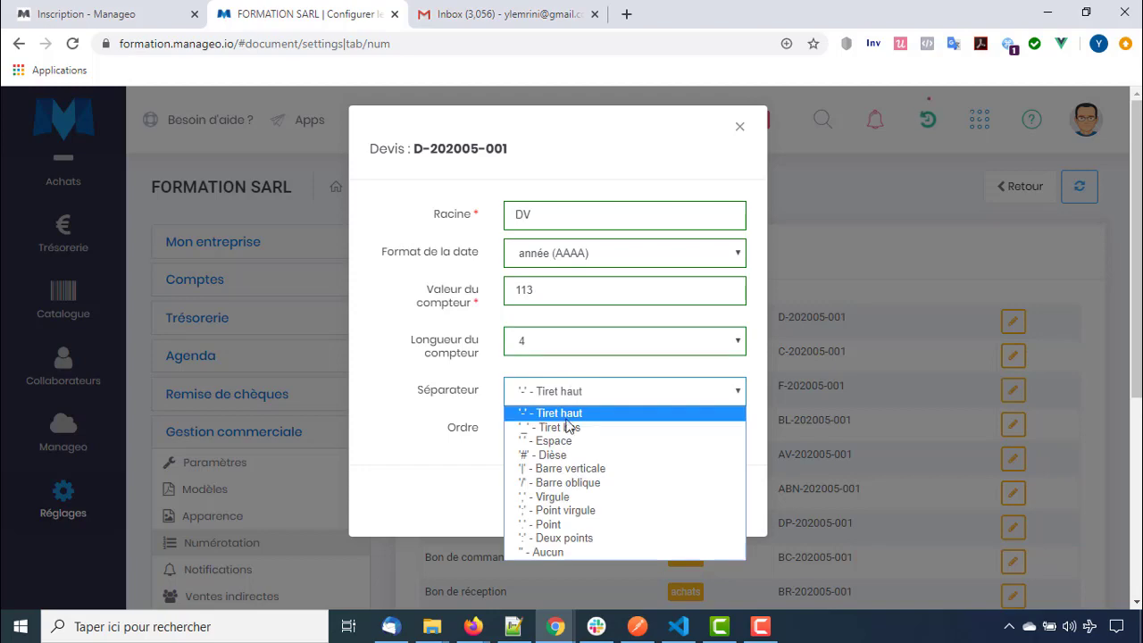
{"action": "left_click", "coordinate": [566, 482]}
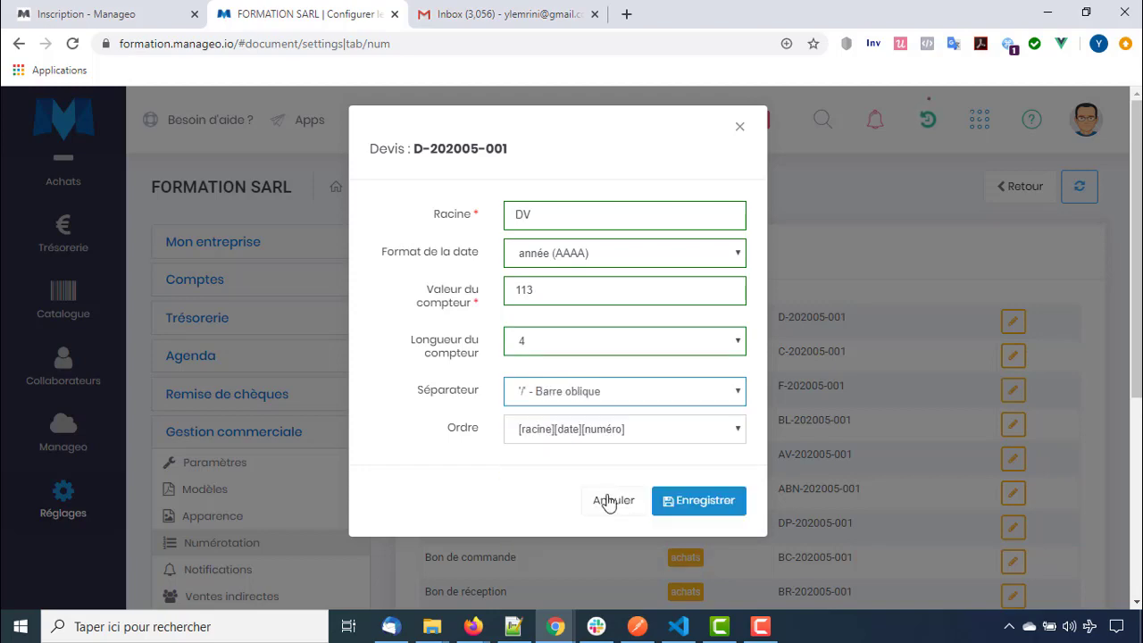
{"action": "left_click", "coordinate": [697, 503]}
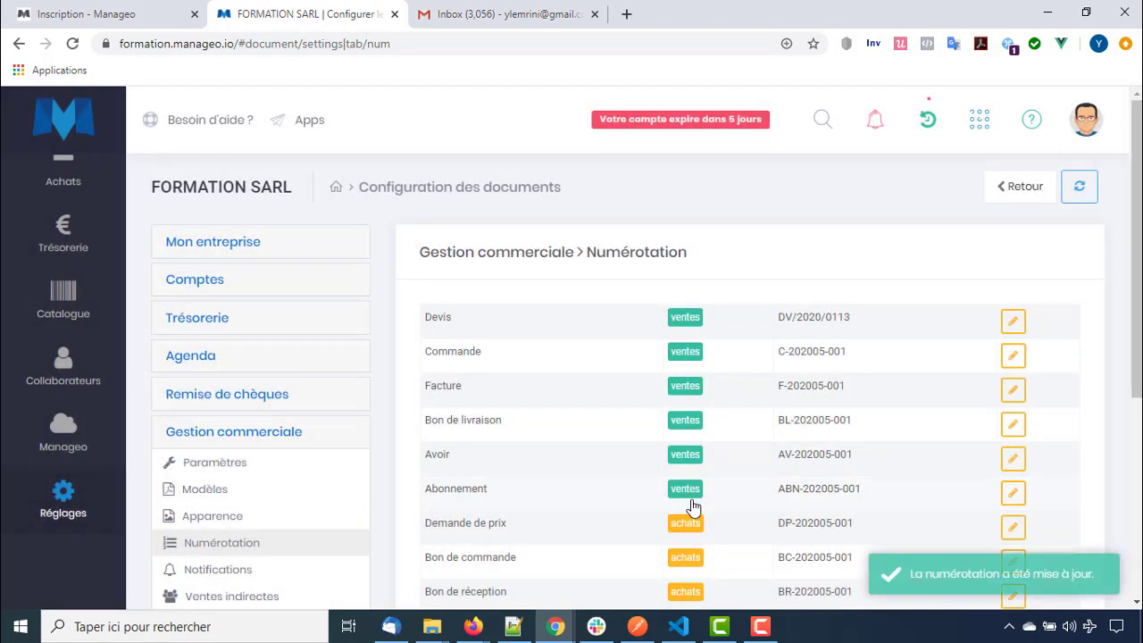
Check the new DV/2020/0113 quote number in the Numérotation table
{"action": "left_click_drag", "start_coordinate": [777, 320], "coordinate": [854, 317]}
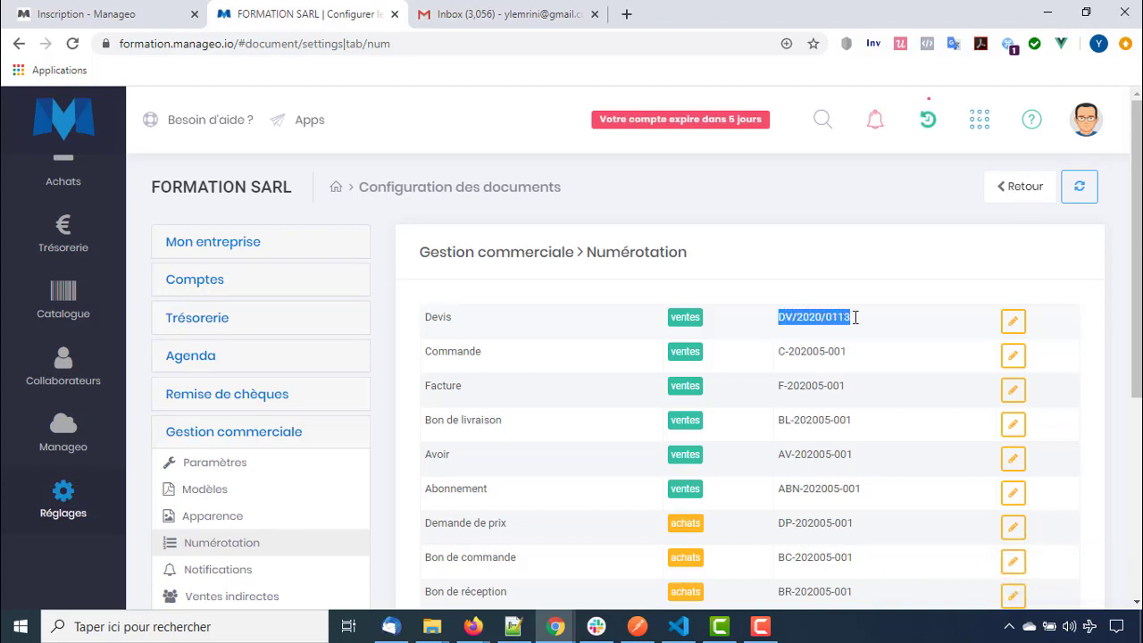
{"action": "left_click", "coordinate": [855, 361]}
{"action": "scroll", "coordinate": [798, 371], "scroll_direction": "down", "scroll_amount": 5}
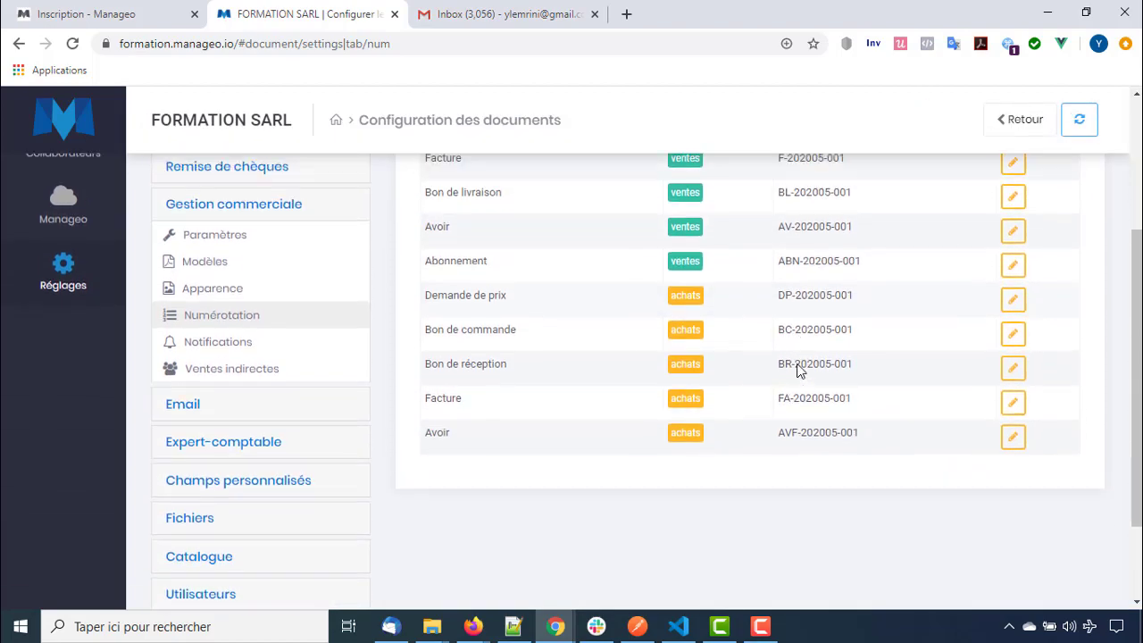
{"action": "scroll", "coordinate": [797, 371], "scroll_direction": "up", "scroll_amount": 5}
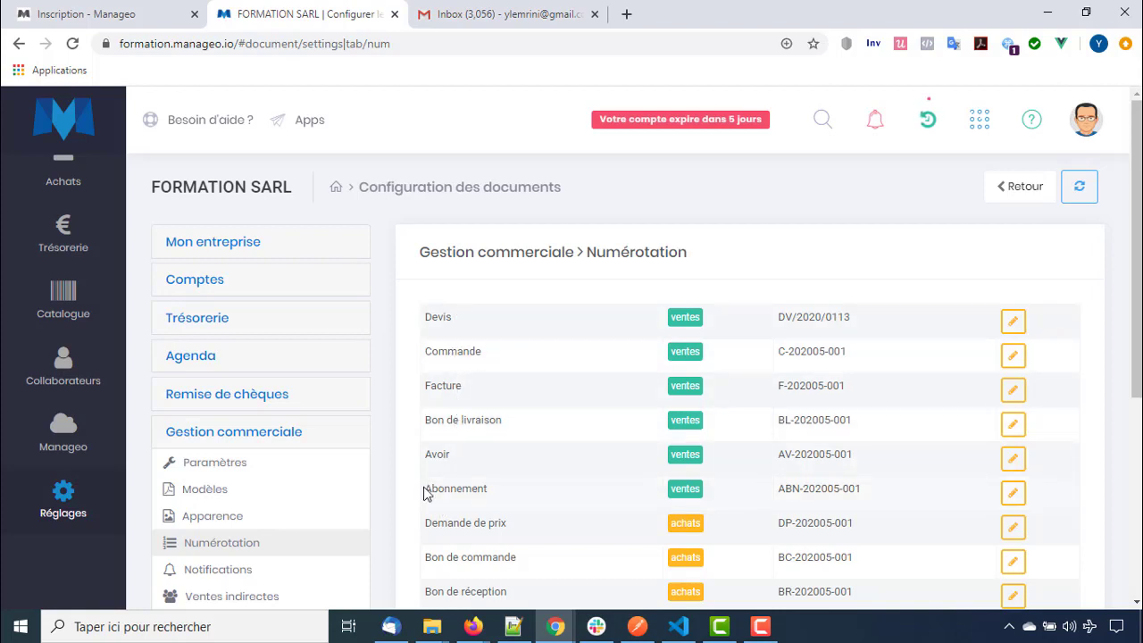
Look over the Abonnement numbering row, then open the Gestion commerciale Notifications settings
{"action": "left_click_drag", "start_coordinate": [426, 488], "coordinate": [504, 501]}
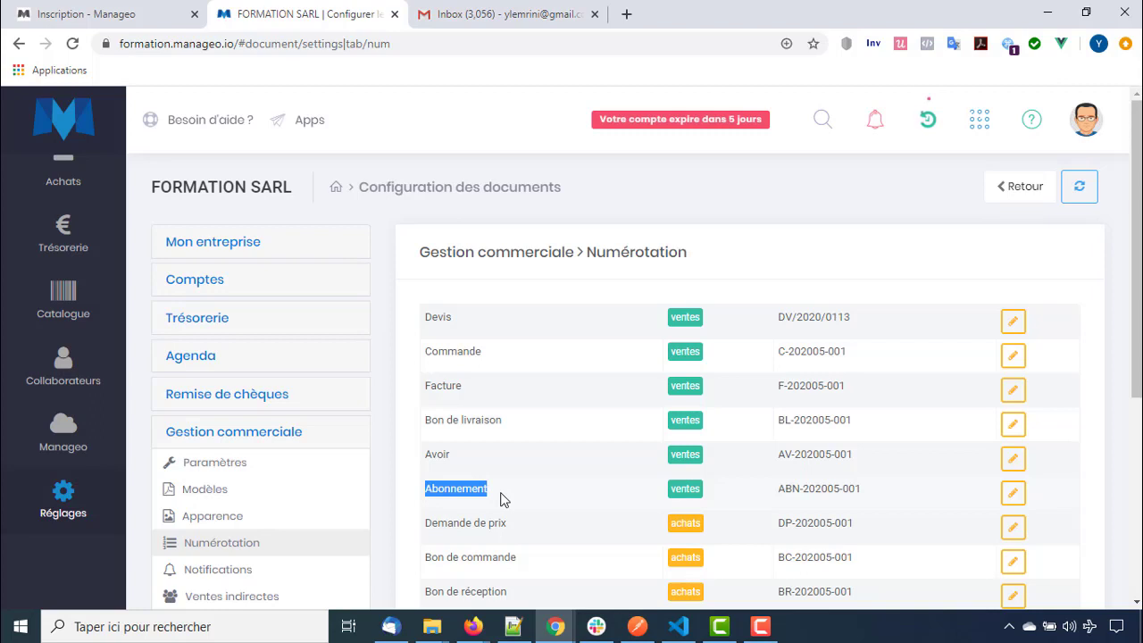
{"action": "scroll", "coordinate": [502, 497], "scroll_direction": "down", "scroll_amount": 2}
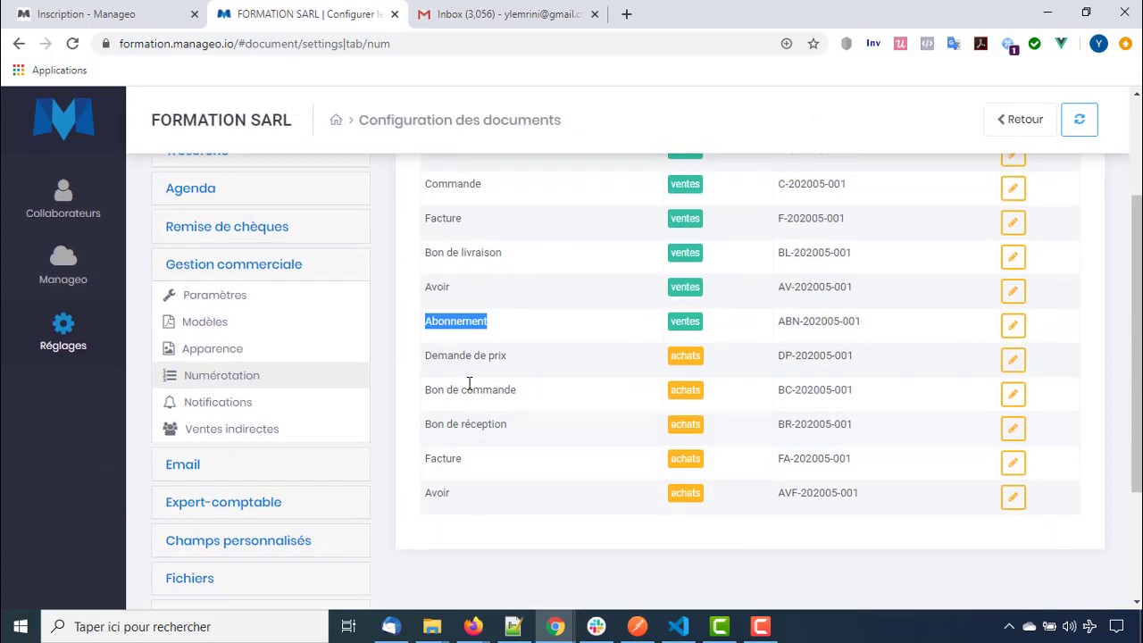
{"action": "left_click", "coordinate": [425, 359]}
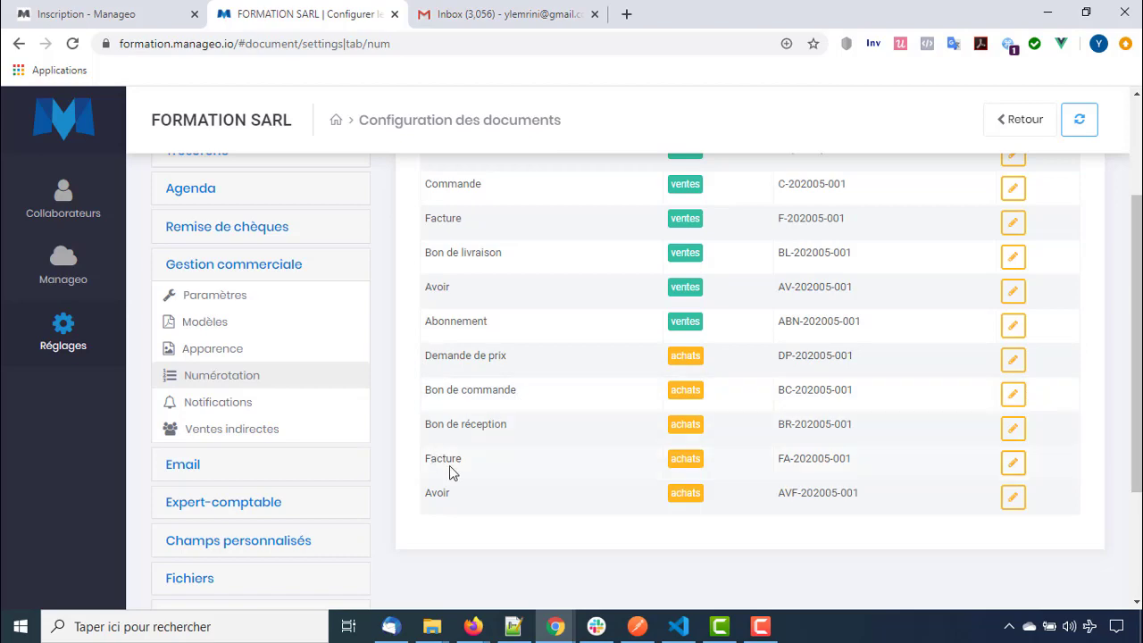
{"action": "scroll", "coordinate": [565, 502], "scroll_direction": "up", "scroll_amount": 2}
{"action": "scroll", "coordinate": [565, 502], "scroll_direction": "up", "scroll_amount": 1}
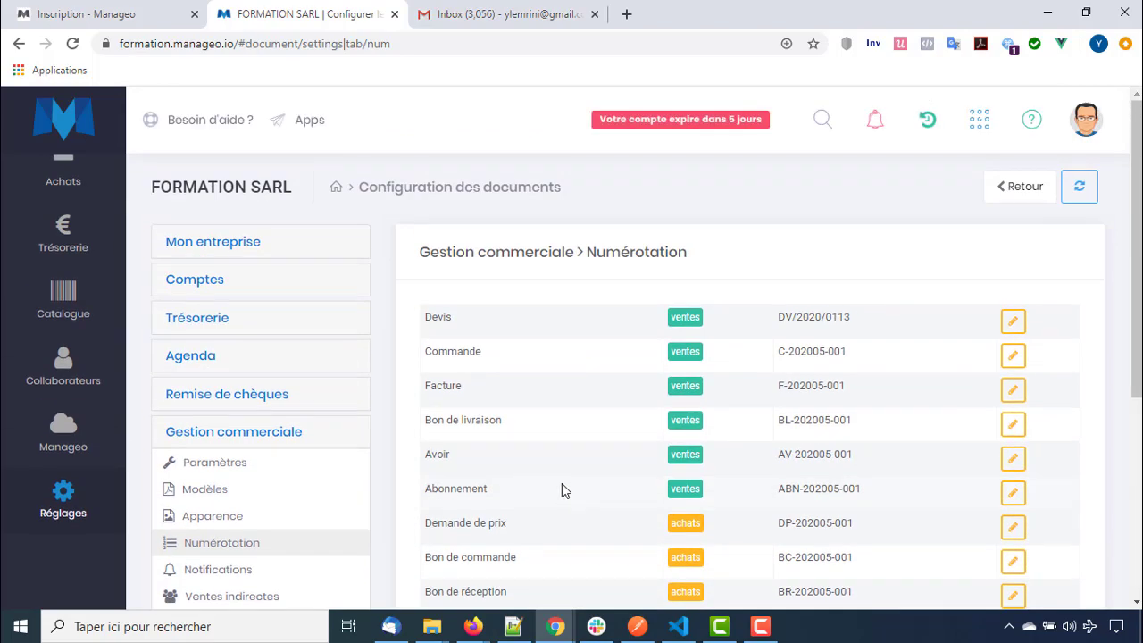
{"action": "scroll", "coordinate": [562, 487], "scroll_direction": "down", "scroll_amount": 1}
{"action": "scroll", "coordinate": [653, 349], "scroll_direction": "up", "scroll_amount": 1}
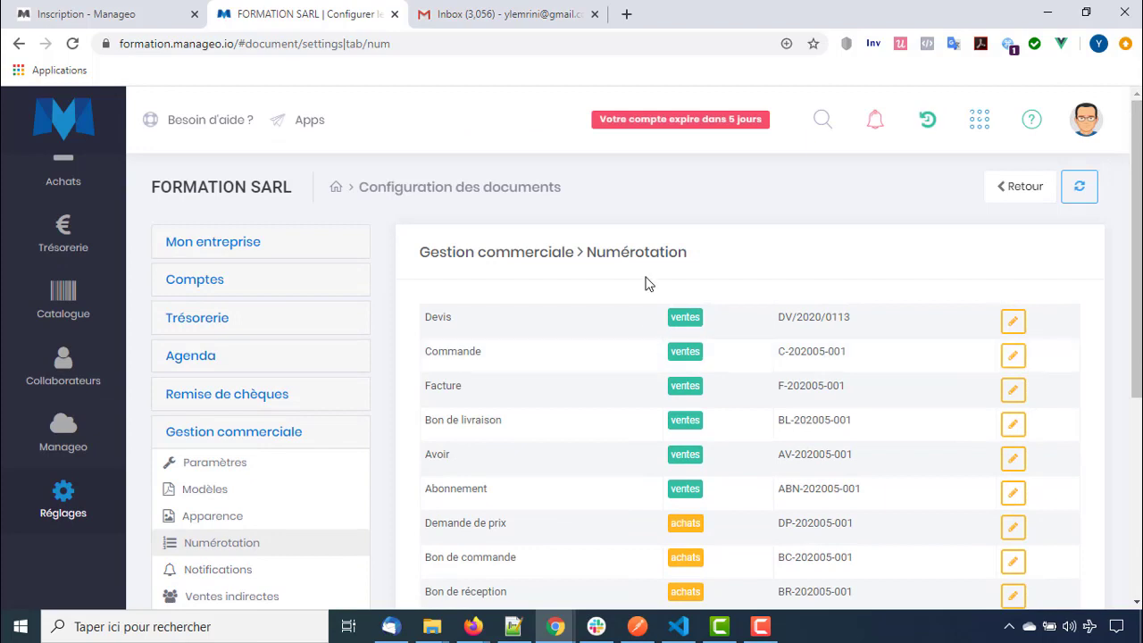
{"action": "scroll", "coordinate": [569, 388], "scroll_direction": "down", "scroll_amount": 1}
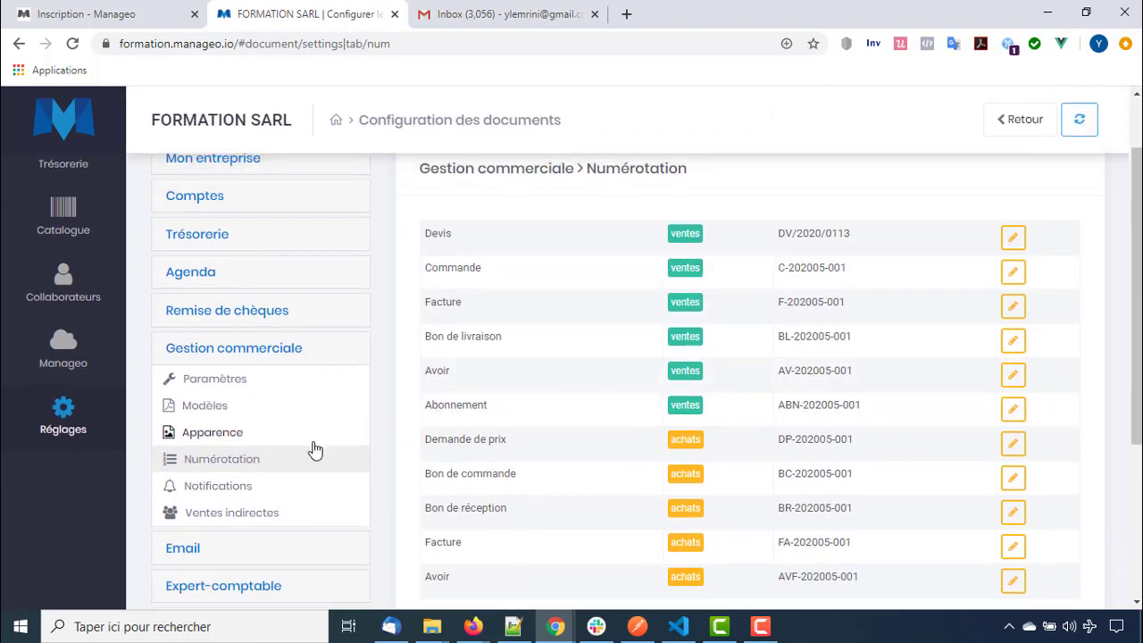
{"action": "left_click", "coordinate": [282, 488]}
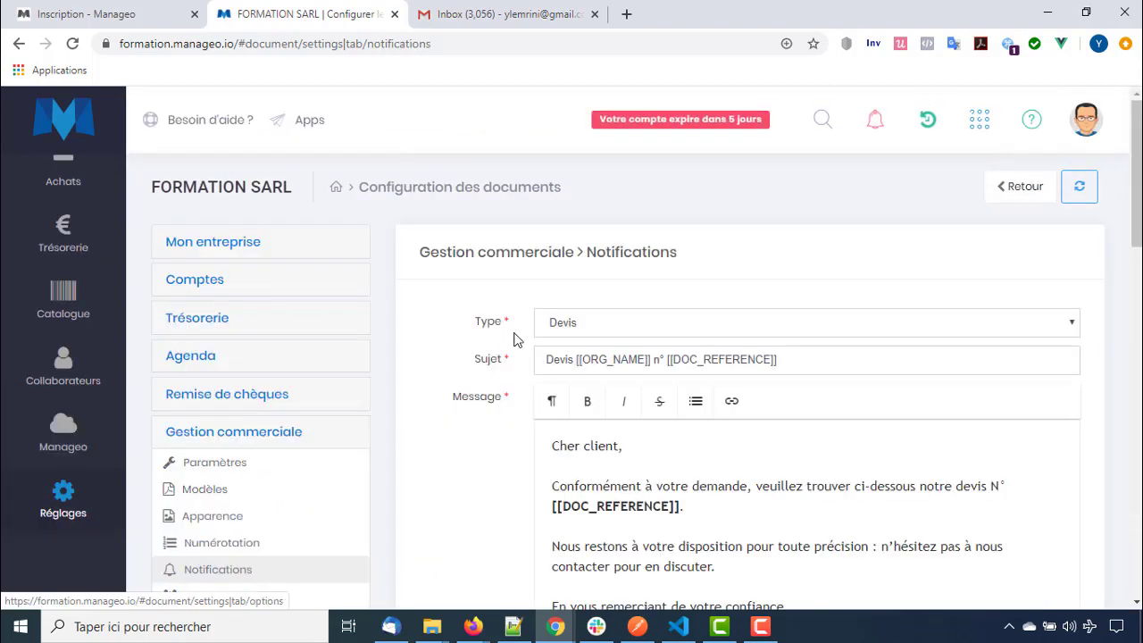
{"action": "scroll", "coordinate": [514, 339], "scroll_direction": "down", "scroll_amount": 1}
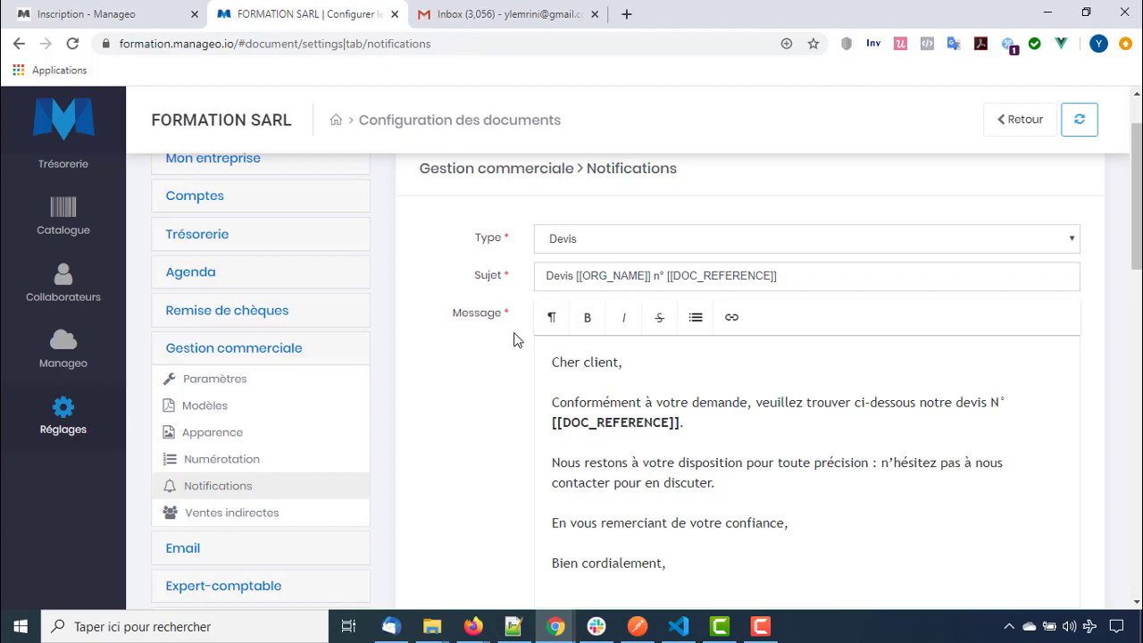
{"action": "left_click", "coordinate": [586, 249]}
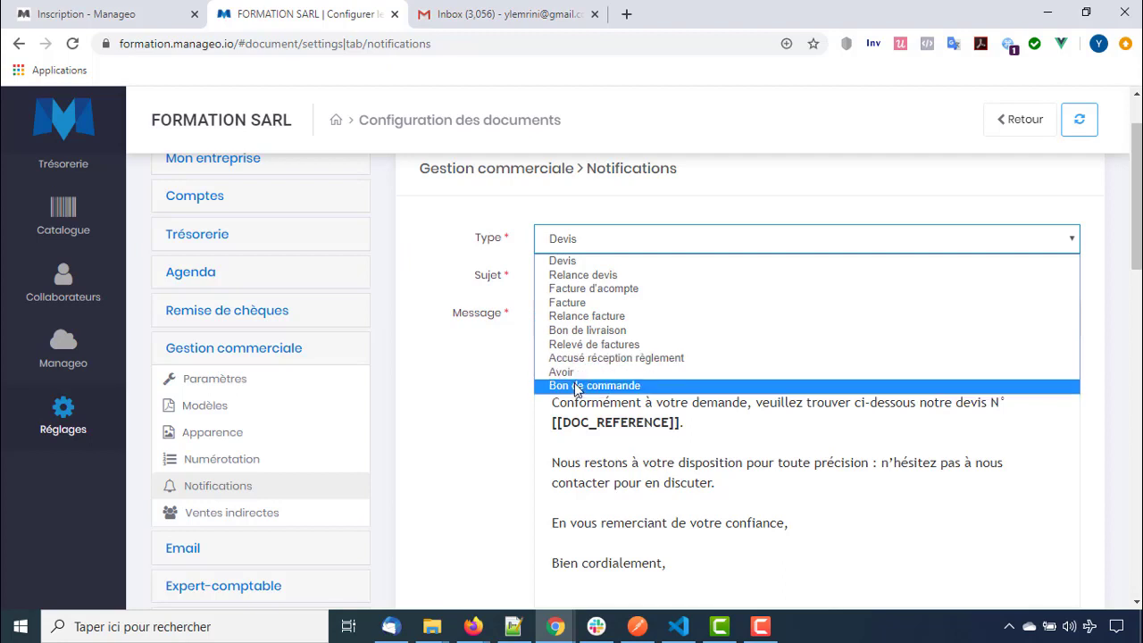
{"action": "left_click", "coordinate": [561, 407]}
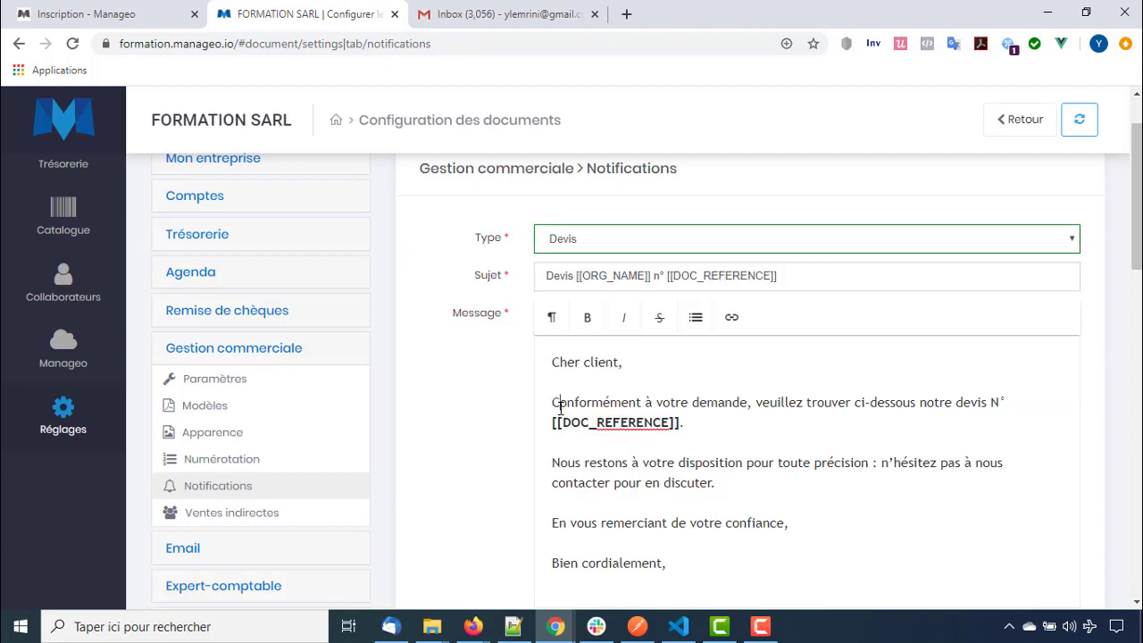
{"action": "left_click", "coordinate": [656, 250]}
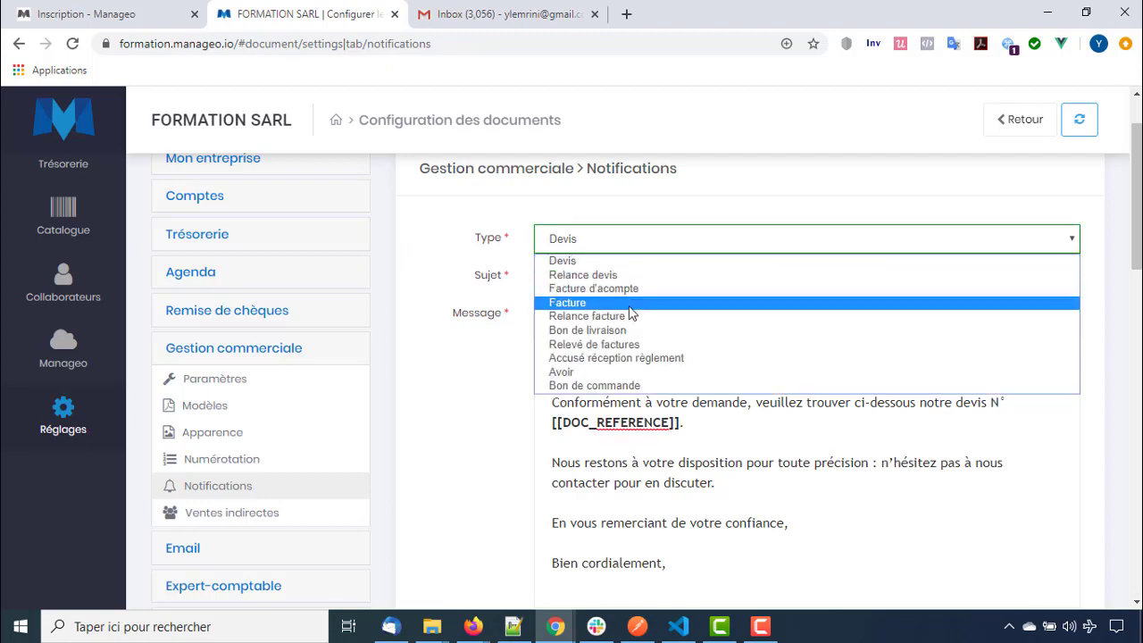
{"action": "left_click", "coordinate": [630, 304]}
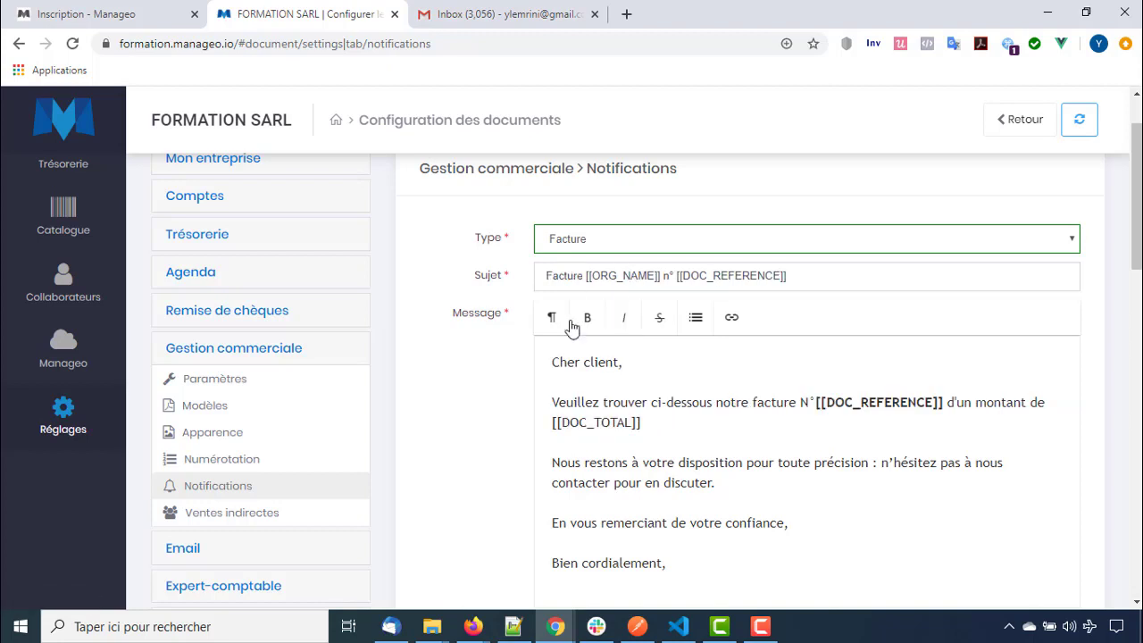
{"action": "scroll", "coordinate": [607, 368], "scroll_direction": "down", "scroll_amount": 1}
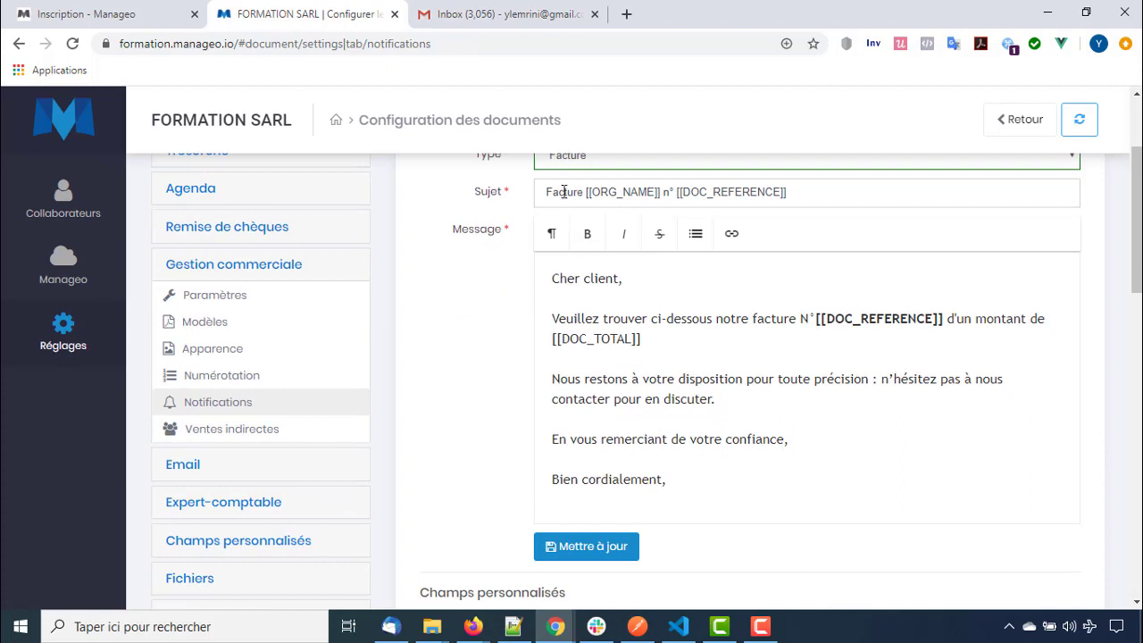
{"action": "left_click_drag", "start_coordinate": [586, 194], "coordinate": [791, 193]}
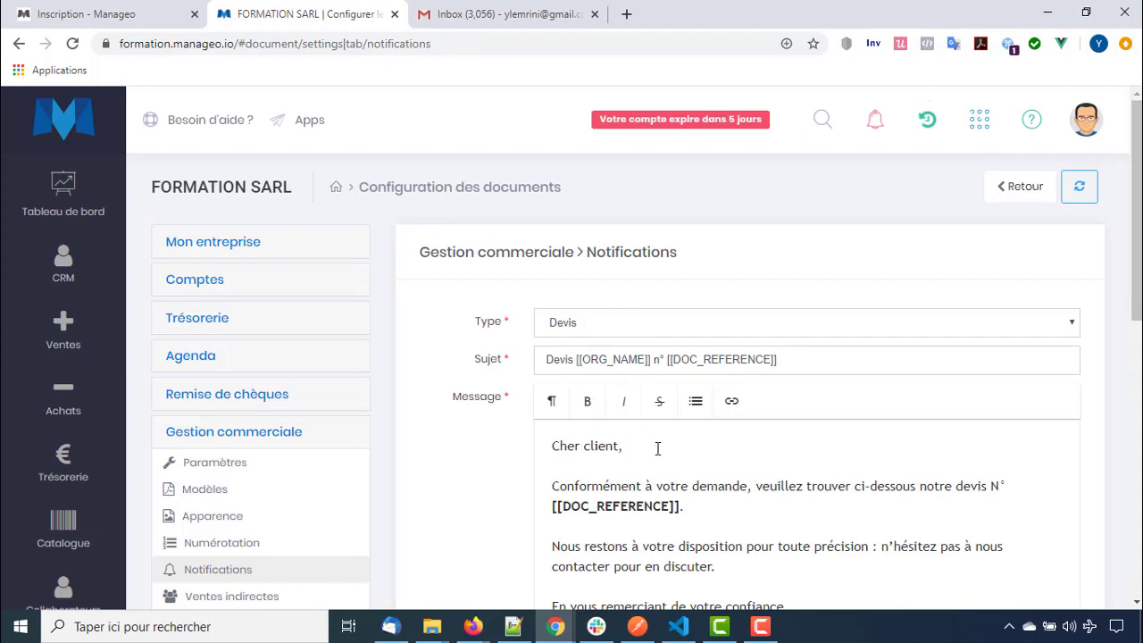
{"action": "scroll", "coordinate": [592, 400], "scroll_direction": "down", "scroll_amount": 1}
{"action": "left_click", "coordinate": [623, 362]}
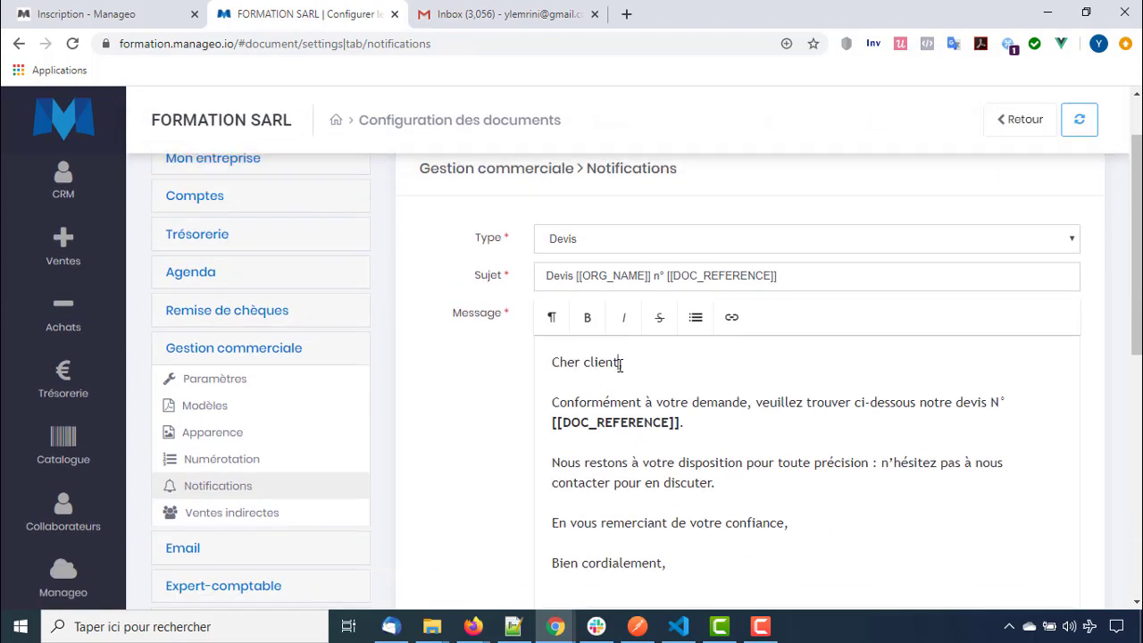
{"action": "type", "text": "rjghjgjgj"}
{"action": "key", "text": "BackSpace"}
{"action": "key", "text": "BackSpace"}
{"action": "key", "text": "BackSpace"}
{"action": "key", "text": "BackSpace"}
{"action": "key", "text": "BackSpace"}
{"action": "key", "text": "BackSpace"}
{"action": "key", "text": "BackSpace"}
{"action": "key", "text": "BackSpace"}
{"action": "key", "text": "BackSpace"}
{"action": "scroll", "coordinate": [612, 396], "scroll_direction": "down", "scroll_amount": 3}
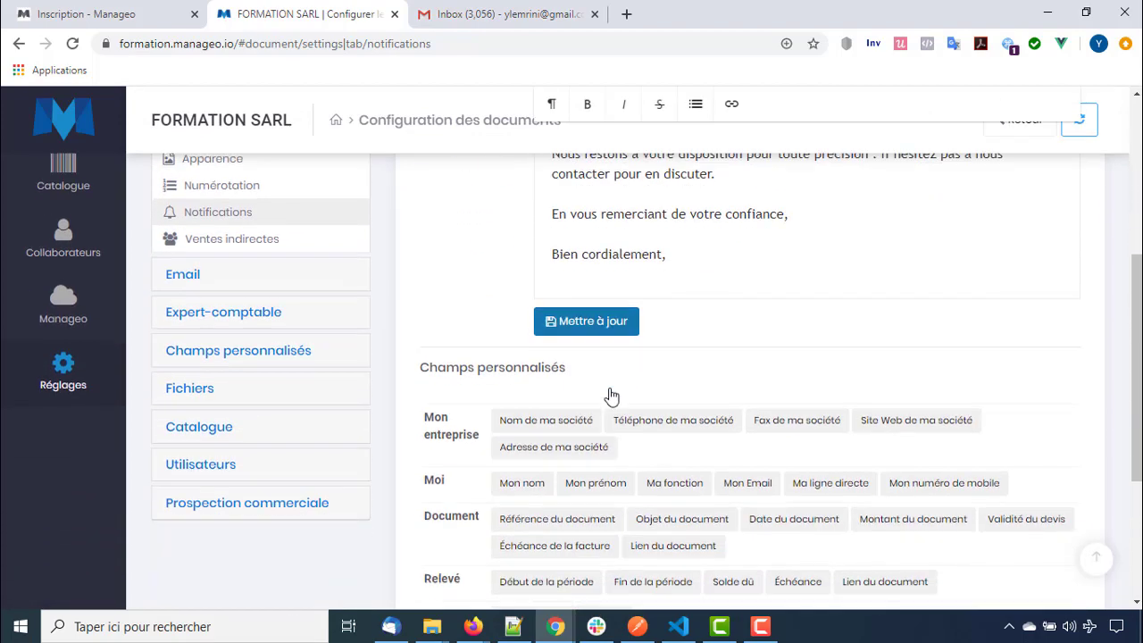
{"action": "scroll", "coordinate": [612, 396], "scroll_direction": "down", "scroll_amount": 1}
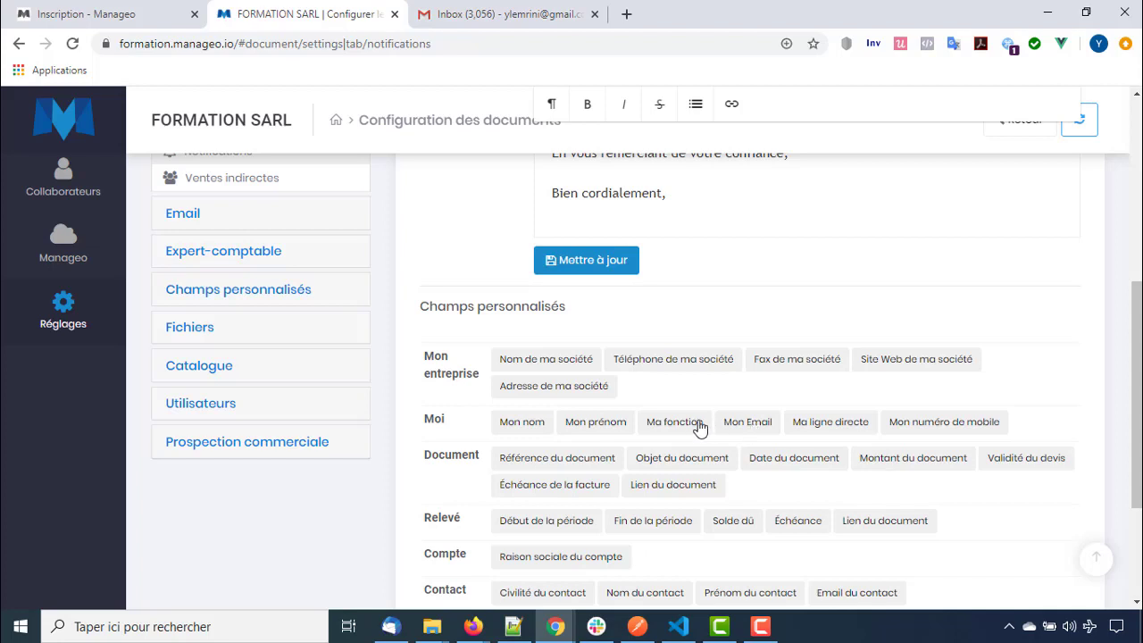
{"action": "scroll", "coordinate": [581, 427], "scroll_direction": "down", "scroll_amount": 1}
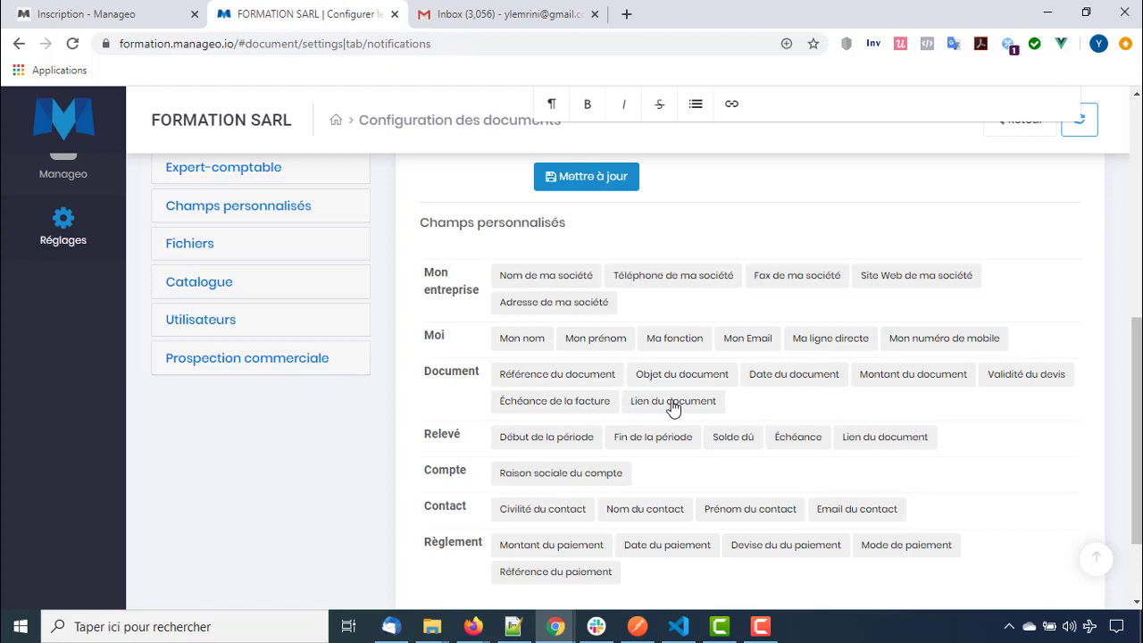
{"action": "scroll", "coordinate": [674, 407], "scroll_direction": "down", "scroll_amount": 2}
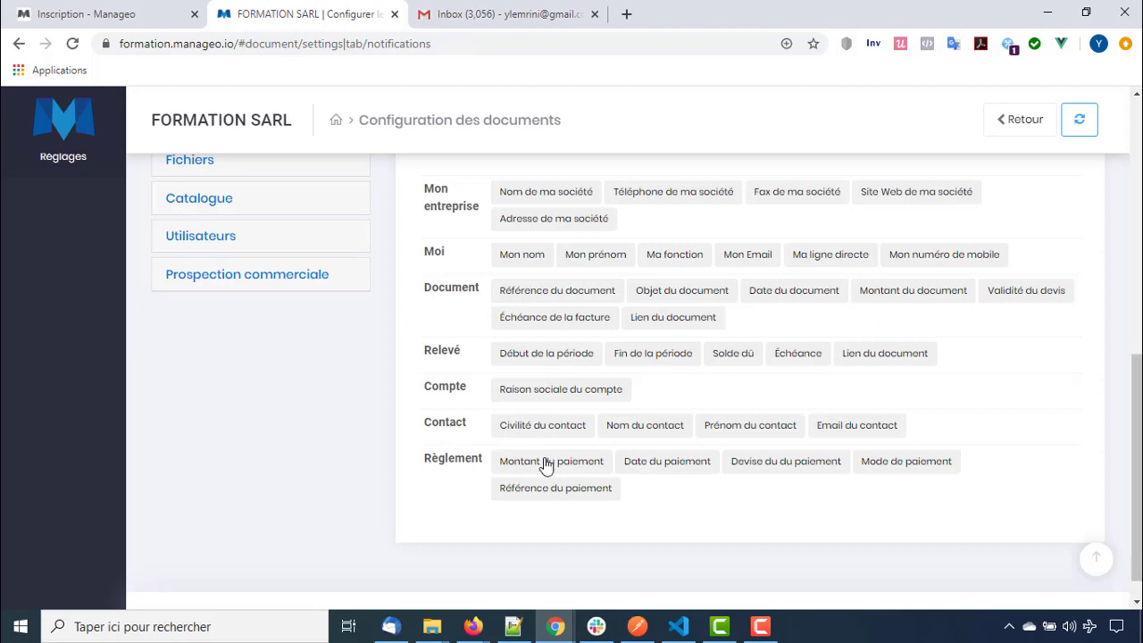
{"action": "scroll", "coordinate": [449, 493], "scroll_direction": "up", "scroll_amount": 3}
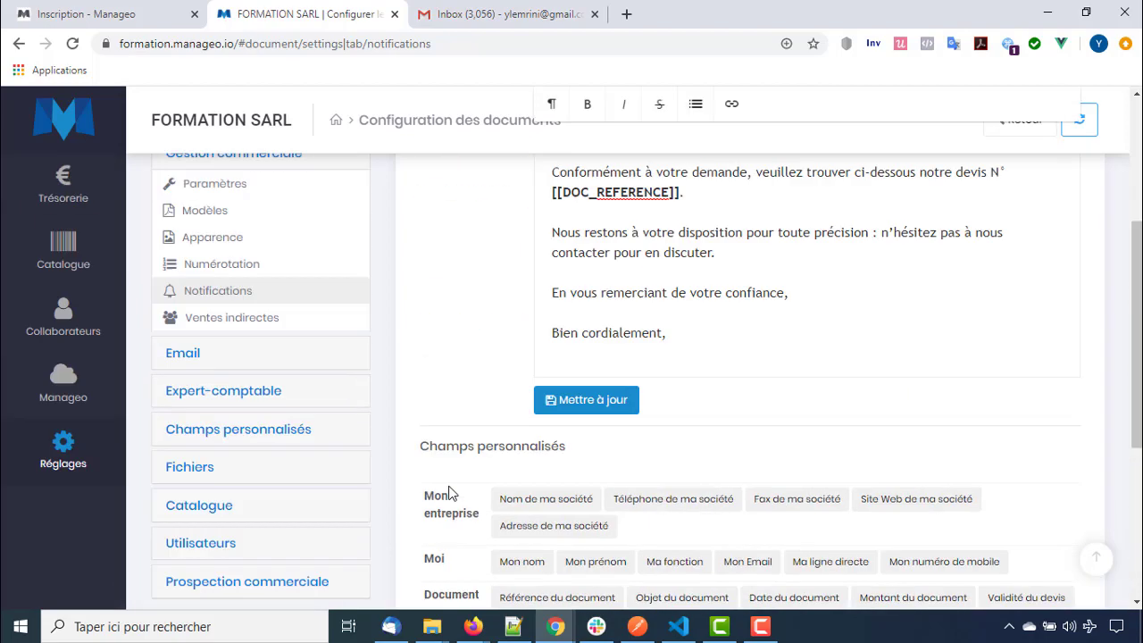
{"action": "scroll", "coordinate": [449, 493], "scroll_direction": "up", "scroll_amount": 3}
{"action": "left_click", "coordinate": [614, 327]}
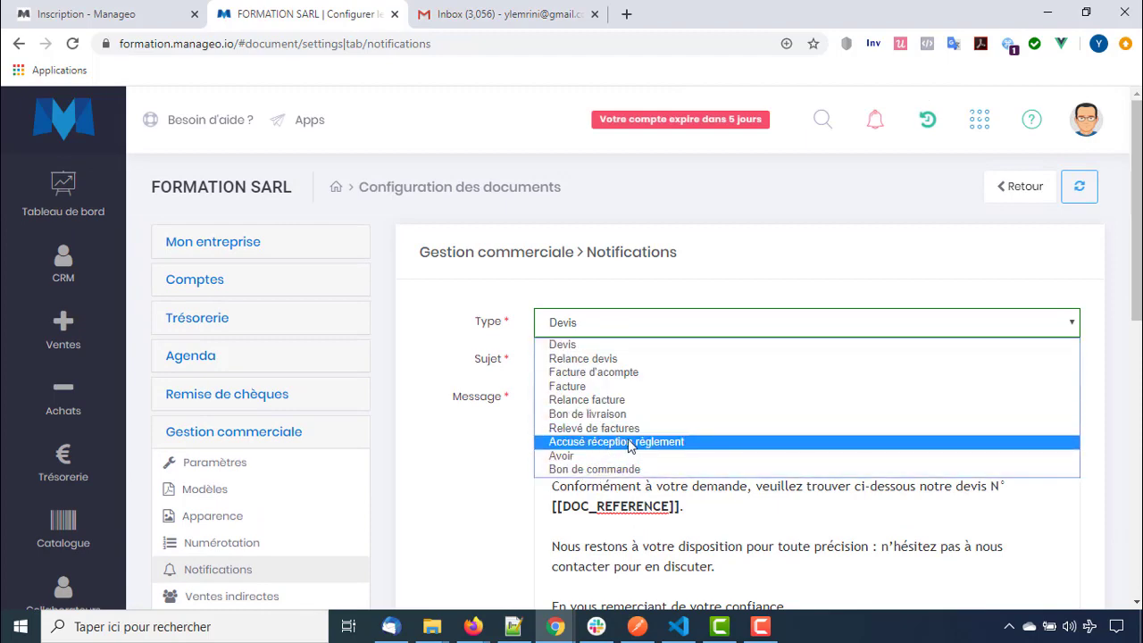
Open the Ventes indirectes settings under Gestion commerciale
{"action": "scroll", "coordinate": [447, 459], "scroll_direction": "down", "scroll_amount": 1}
{"action": "scroll", "coordinate": [369, 505], "scroll_direction": "up", "scroll_amount": 1}
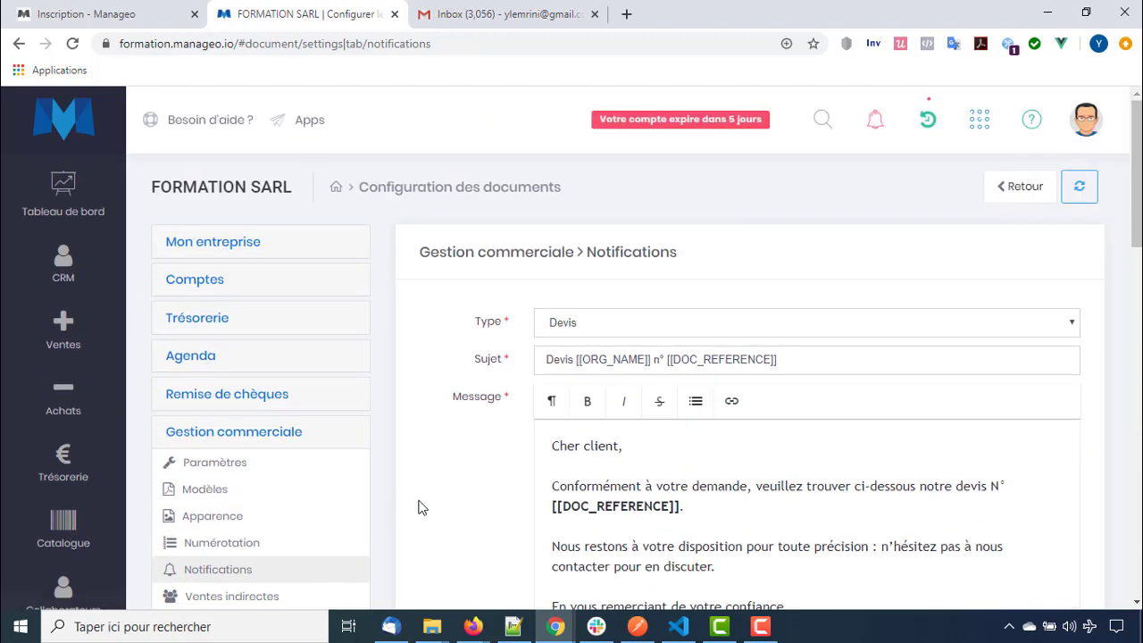
{"action": "left_click", "coordinate": [280, 597]}
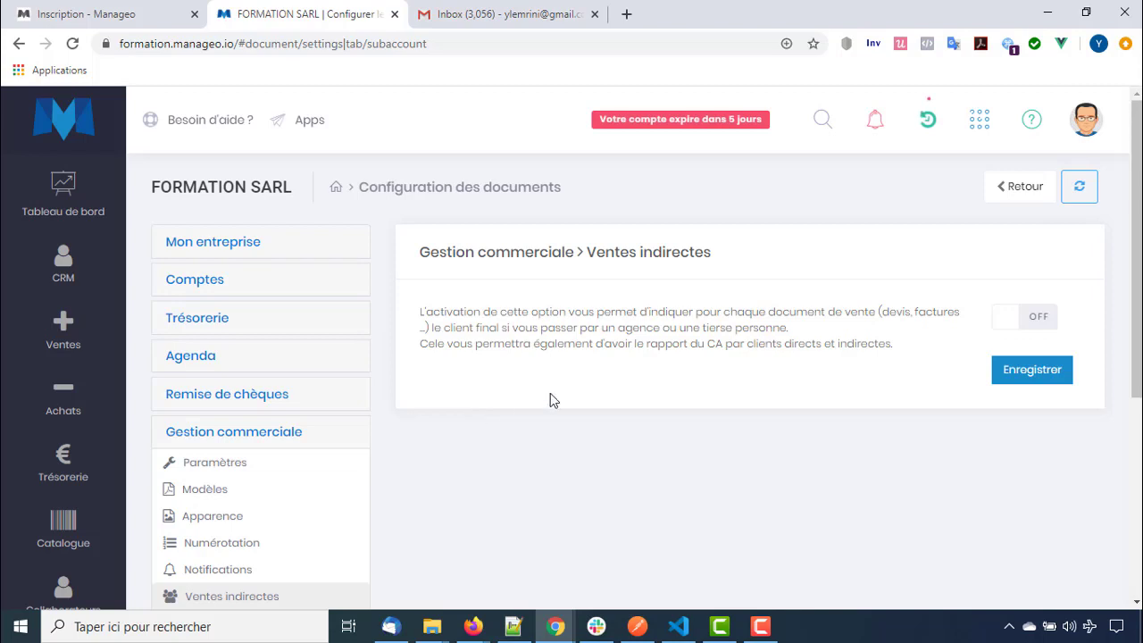
Toggle the Ventes indirectes option on and back off, then return to the Tableau de bord
{"action": "left_click", "coordinate": [1026, 316]}
{"action": "left_click", "coordinate": [1027, 317]}
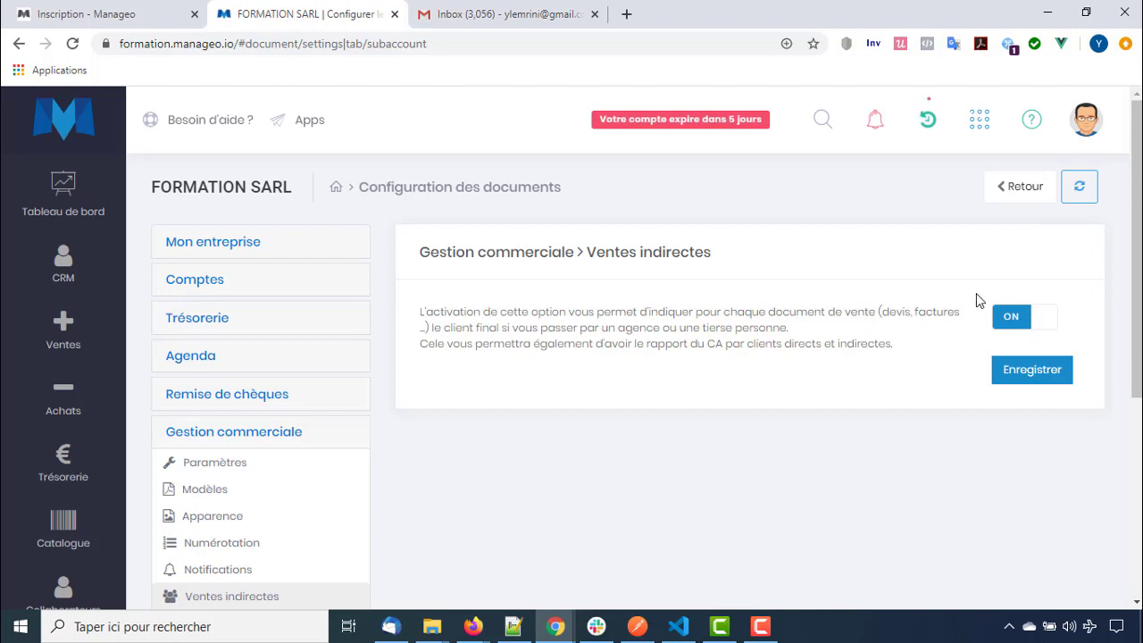
{"action": "left_click", "coordinate": [77, 200]}
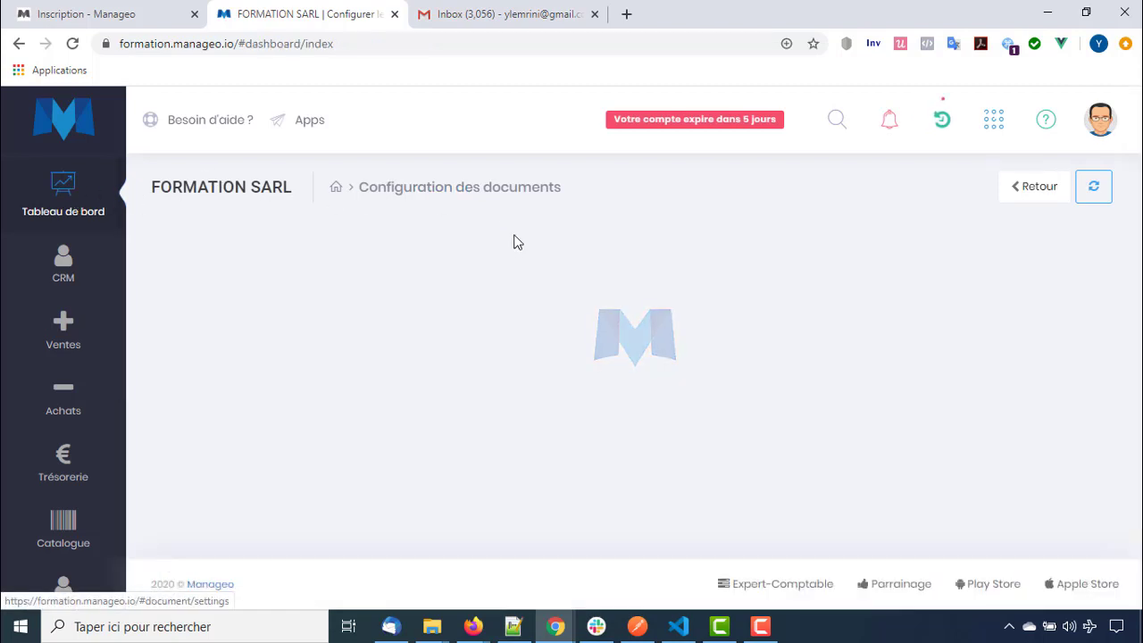